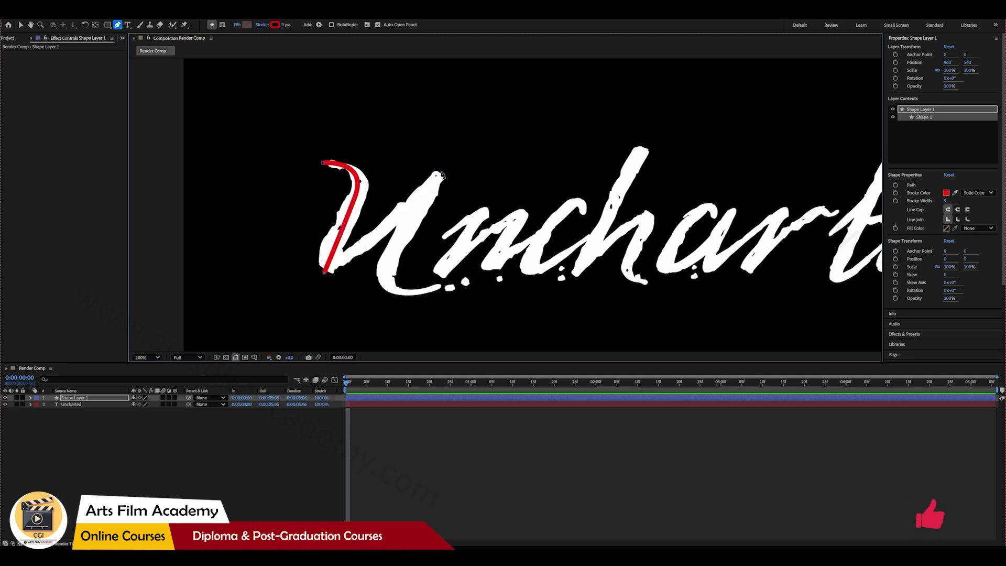
- Extend the red stroke path to the top of the U's second stem and set its stroke width to 53 px
left_click(443, 173)
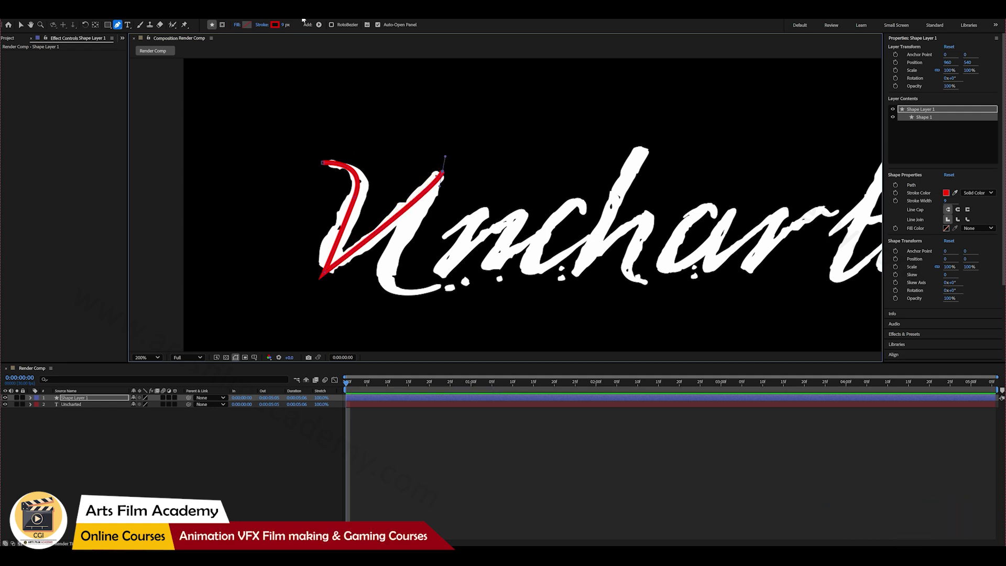
left_click_drag(287, 28, 310, 30)
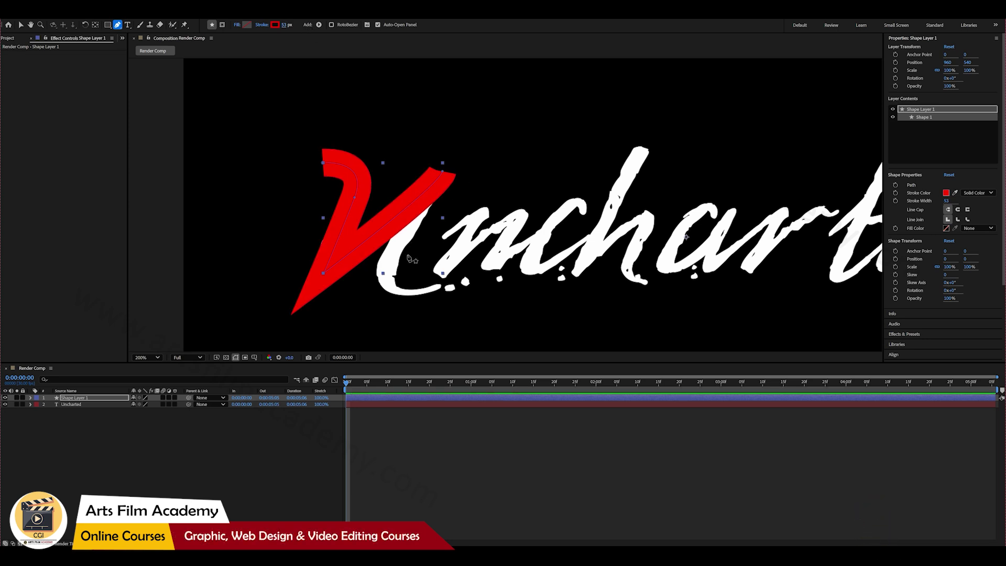
left_click_drag(444, 286, 466, 280)
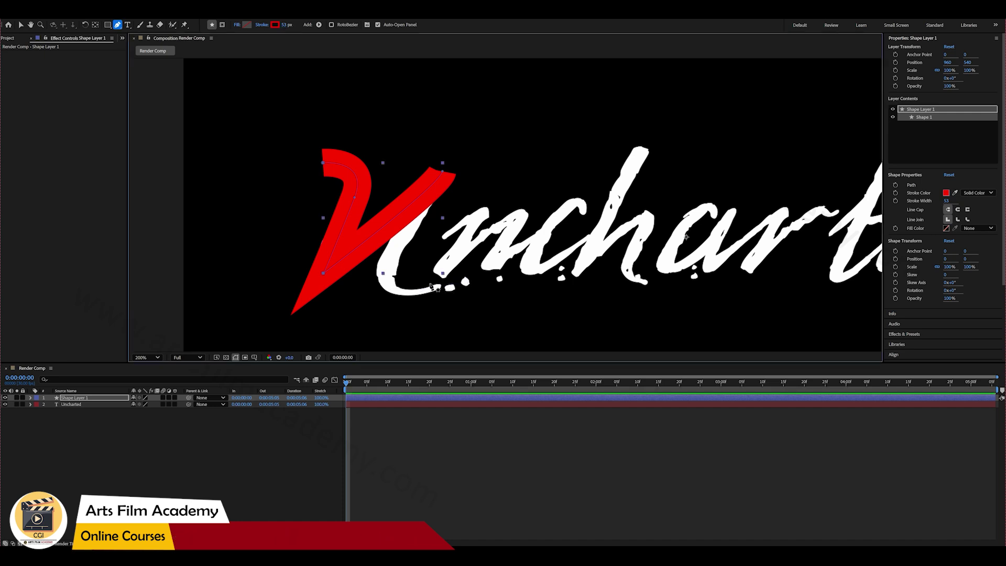
left_click(218, 454)
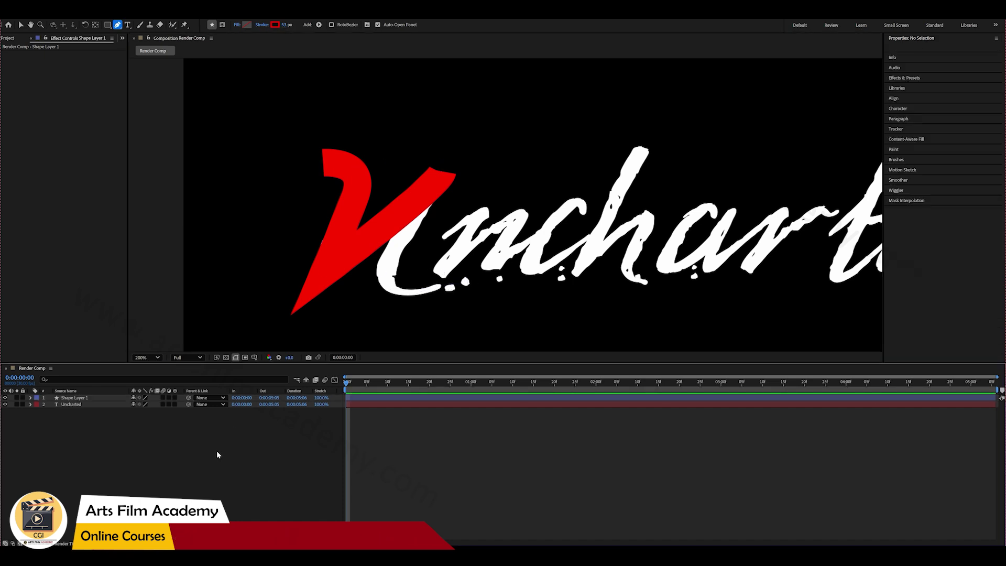
- Add a Trim Paths operator to Shape Layer 1 and expand its properties
left_click(99, 397)
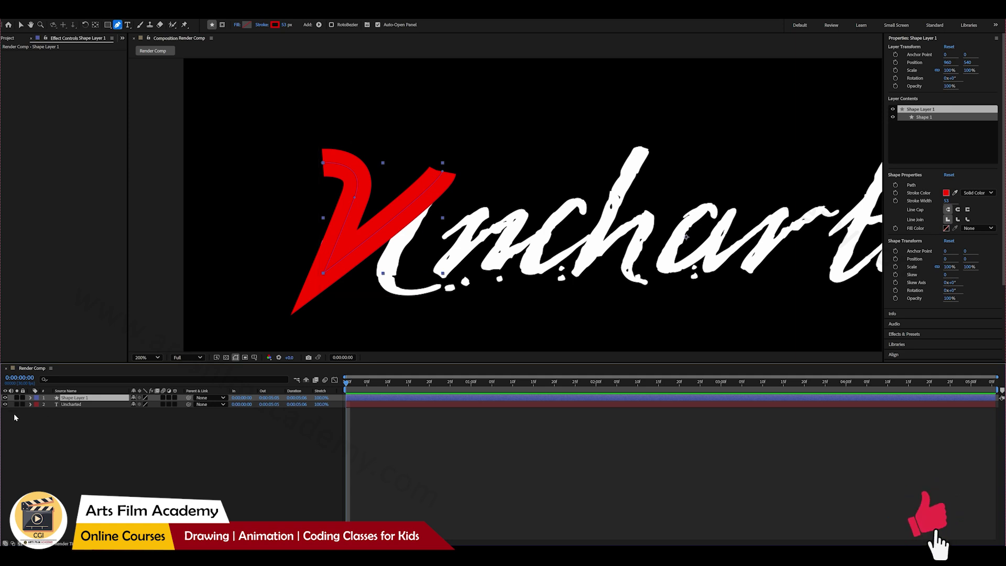
left_click(30, 399)
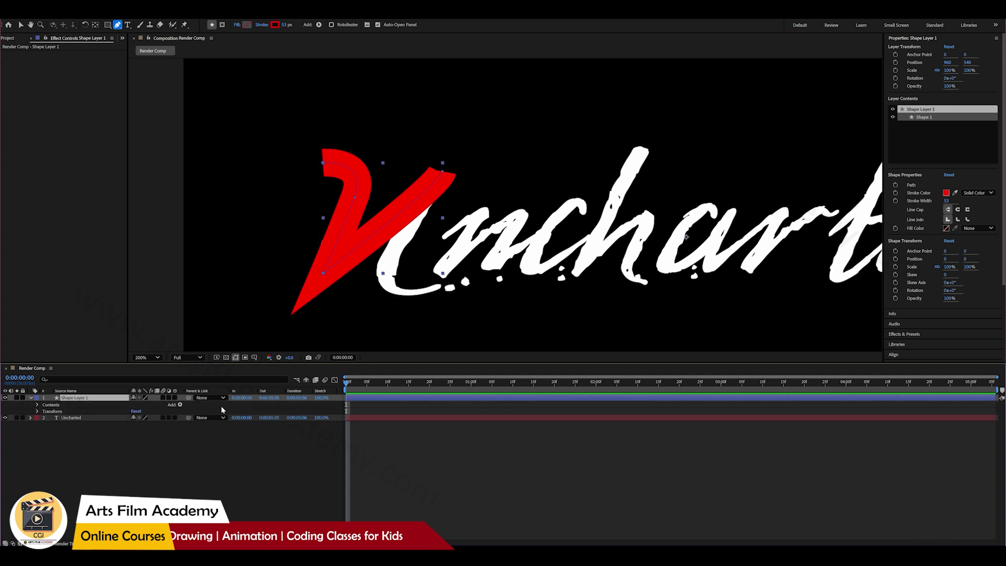
left_click(181, 406)
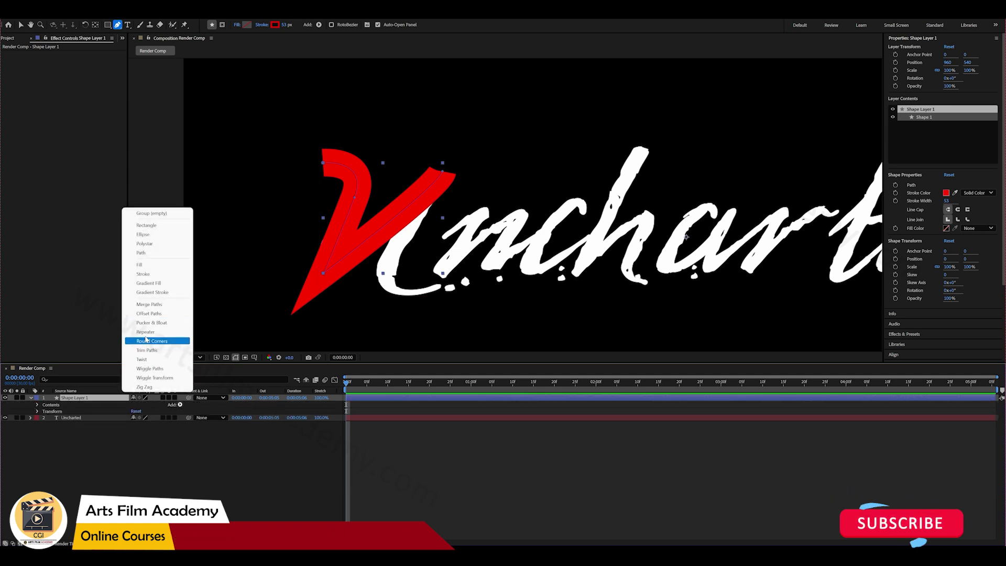
left_click(144, 351)
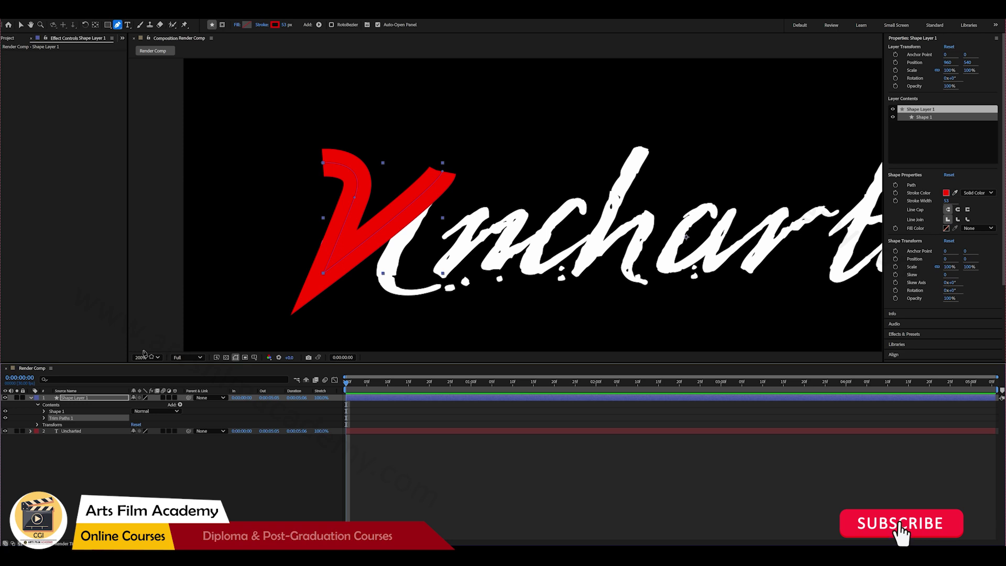
left_click(44, 418)
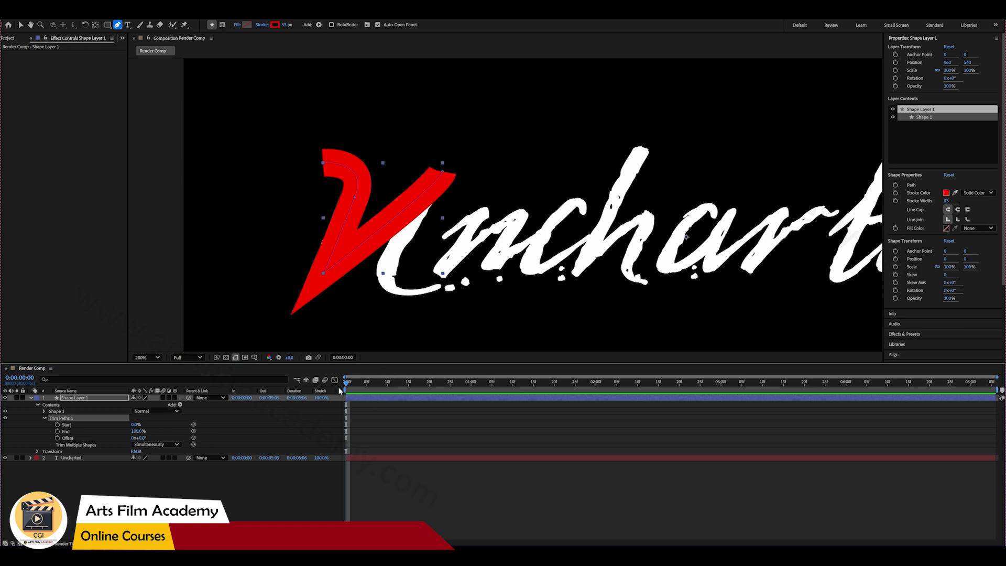
- Keyframe the Trim Paths End value from 0% at 0:00:00:00 to 100% at 0:00:01:00
left_click_drag(346, 387, 357, 386)
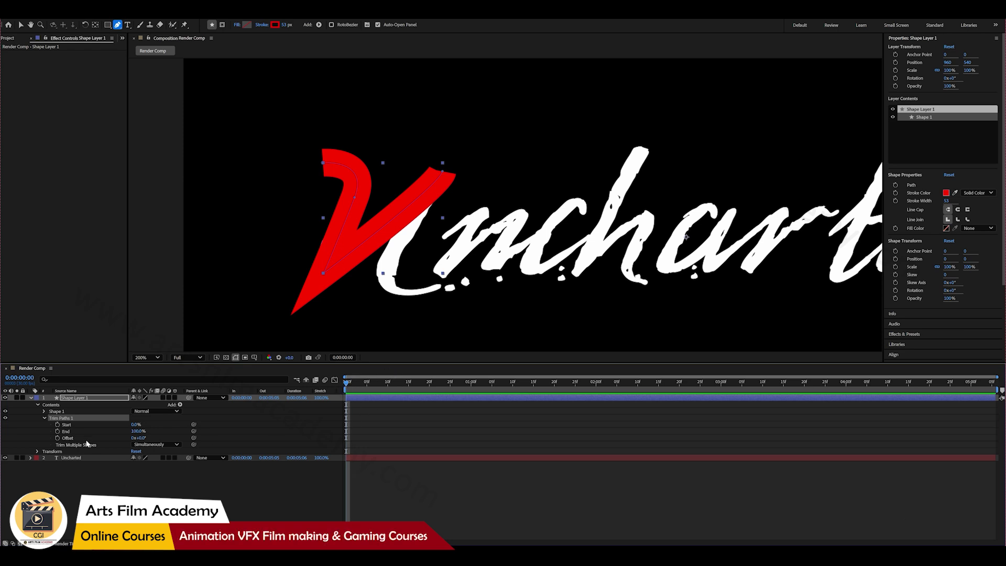
left_click_drag(139, 431, 94, 432)
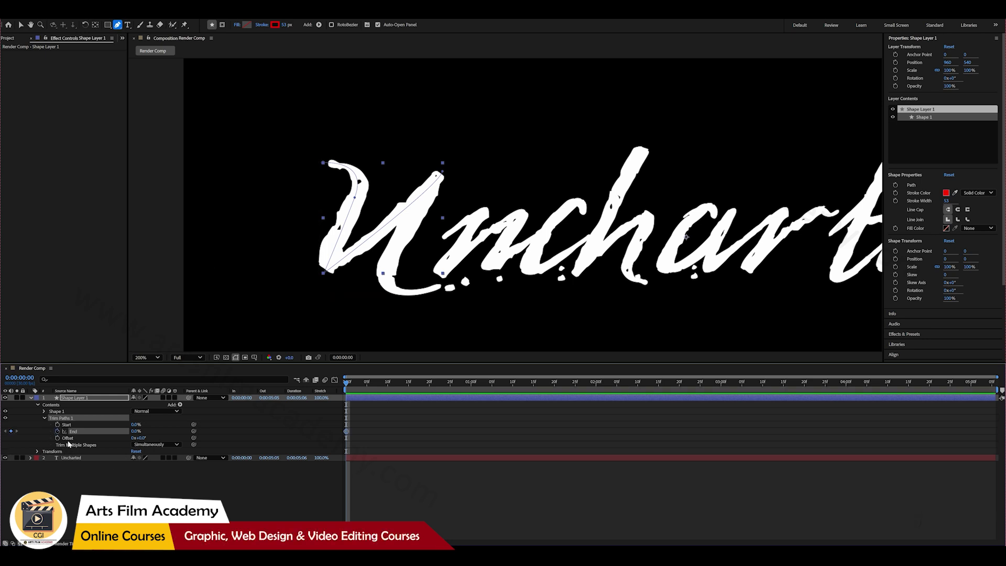
left_click(358, 386)
left_click_drag(360, 383, 470, 387)
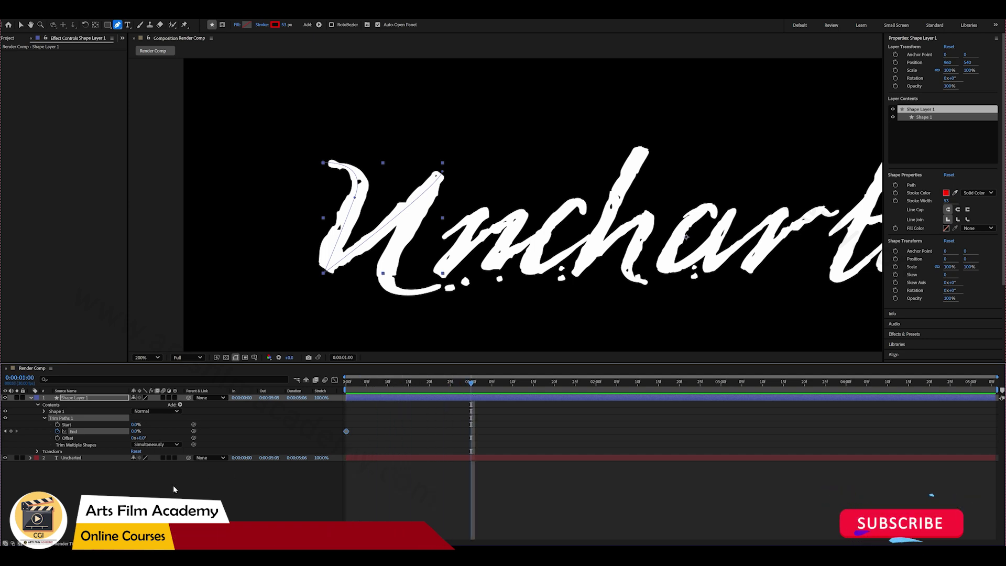
left_click(135, 431)
type("92")
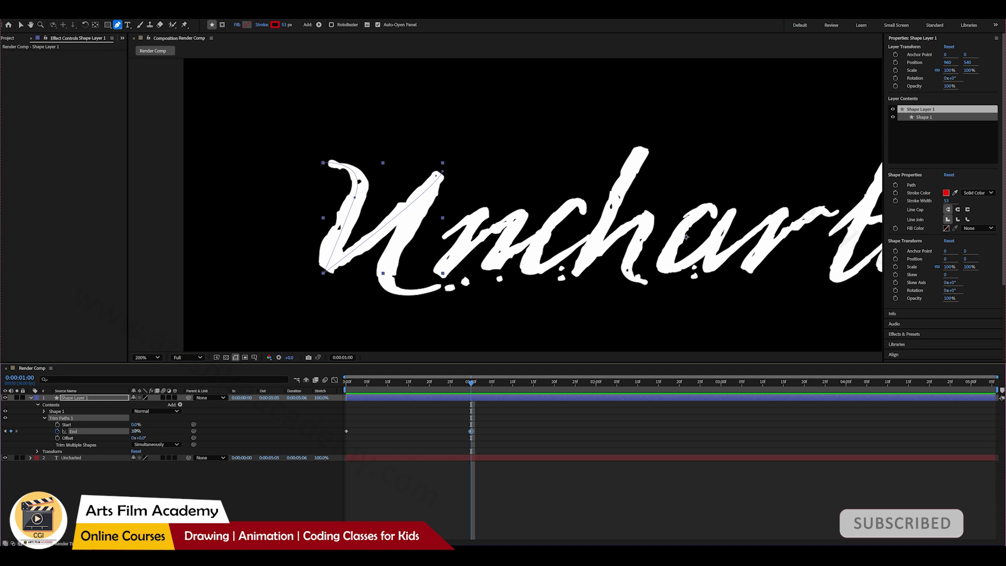
key("Return")
left_click_drag(173, 430, 194, 430)
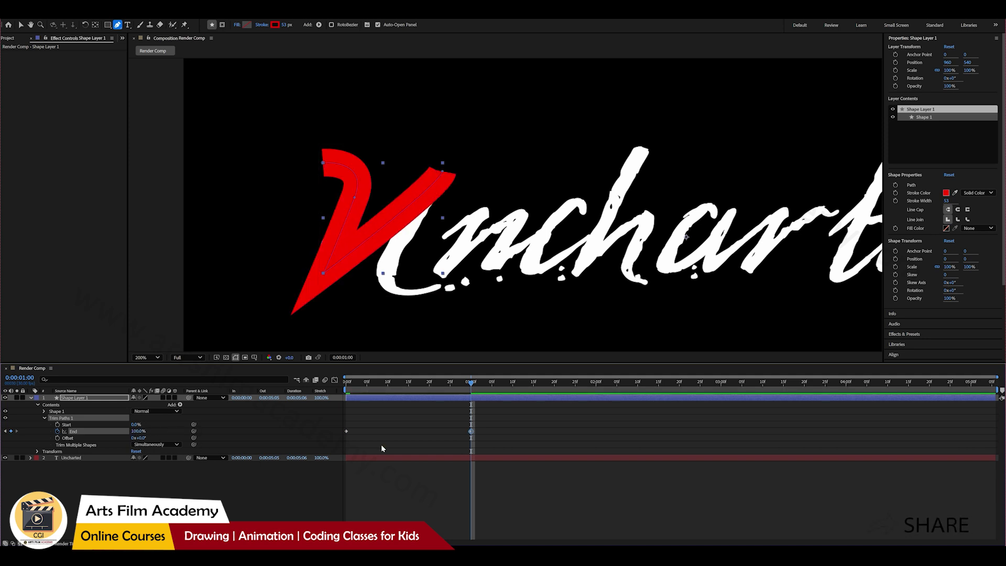
- Apply Easy Ease to both End keyframes, preview the stroke animation, and return to the first frame
mouse_move(433, 389)
left_mouse_down()
mouse_move(331, 387)
mouse_move(460, 388)
mouse_move(351, 392)
mouse_move(473, 398)
mouse_move(485, 423)
mouse_move(336, 452)
left_mouse_up()
key("F9")
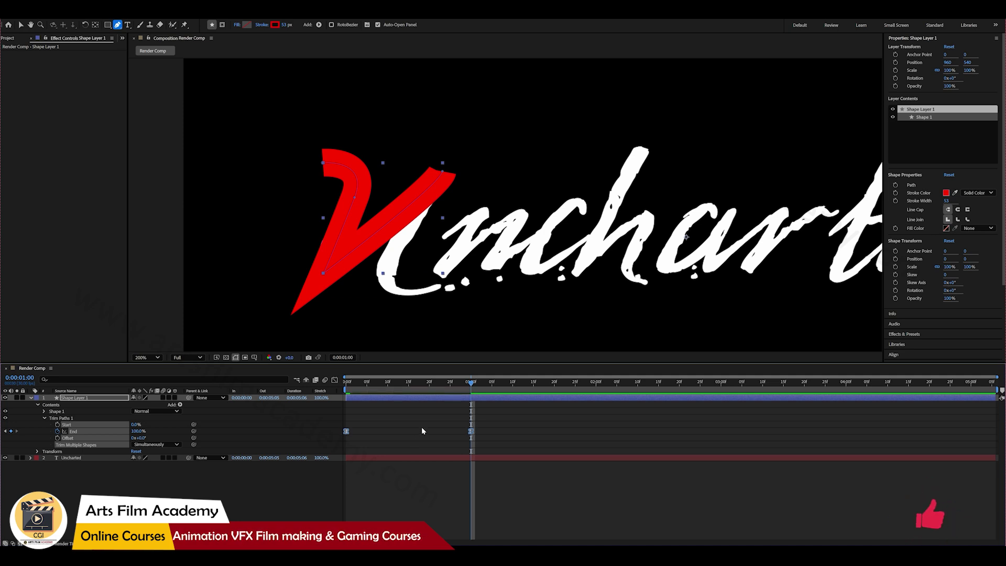
left_click(391, 386)
key("space")
left_click(265, 502)
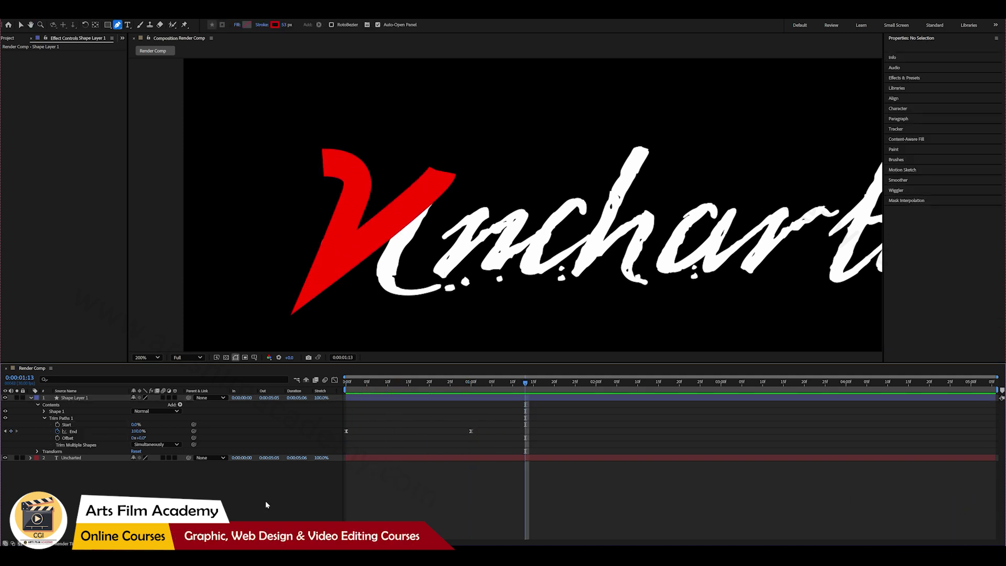
key("Home")
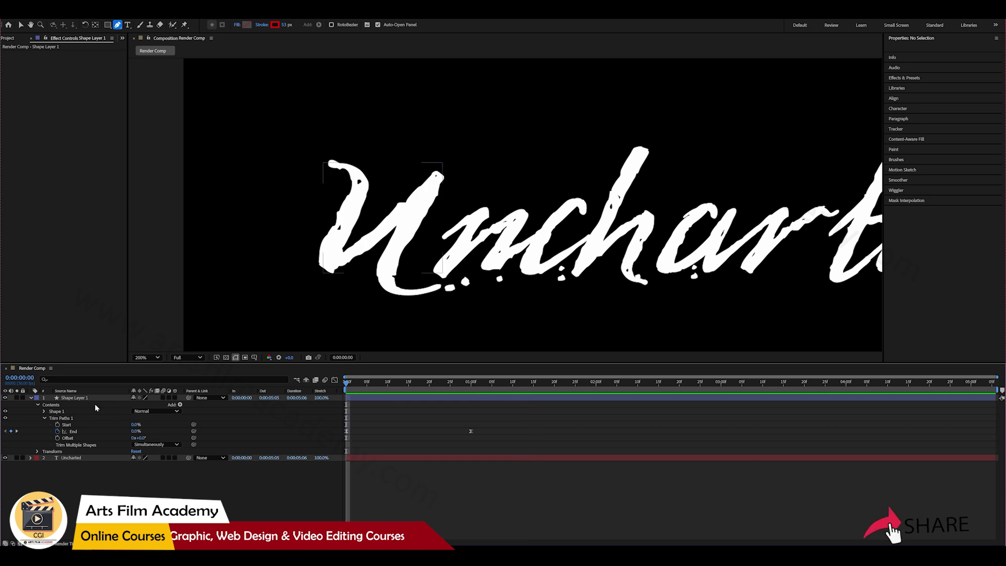
- Collapse Trim Paths, set the current time to 0:00:01:00, and duplicate Shape Layer 1
left_click(45, 418)
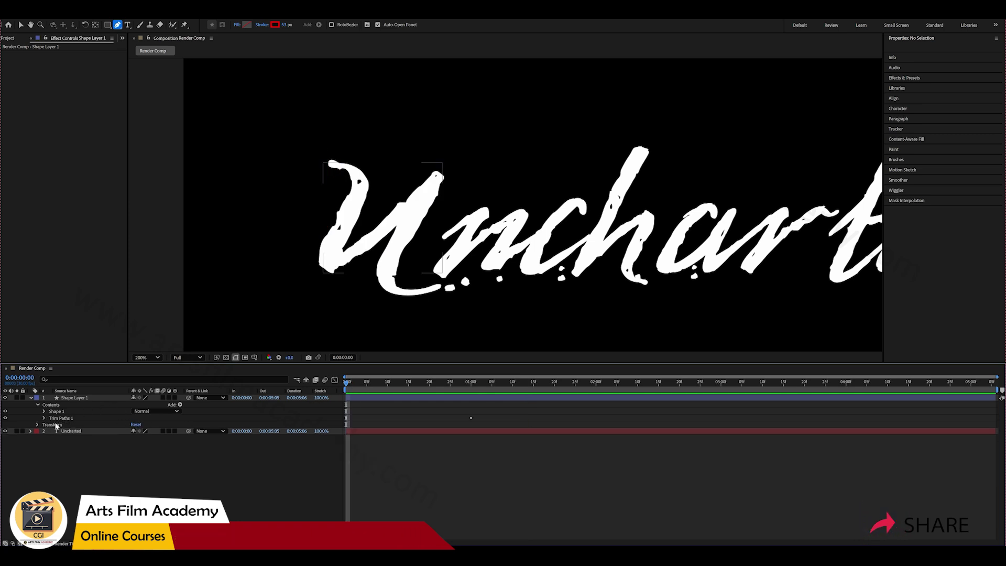
left_click(95, 398)
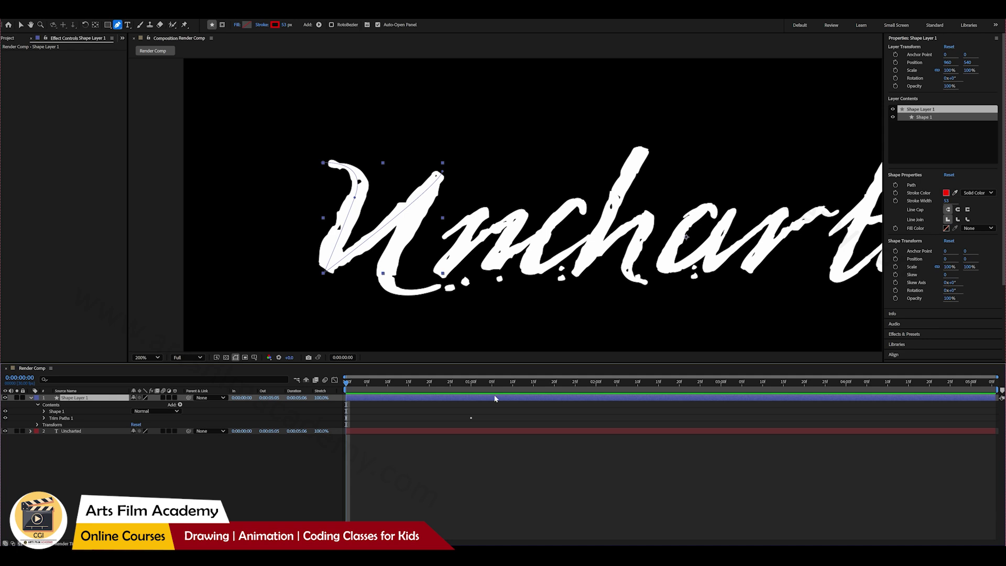
left_click(472, 382)
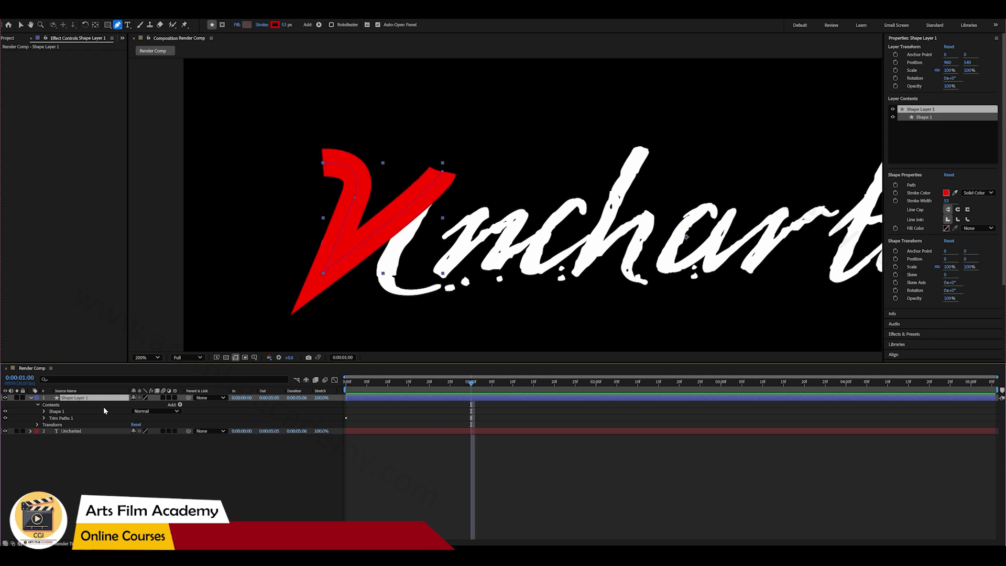
key("ctrl+d")
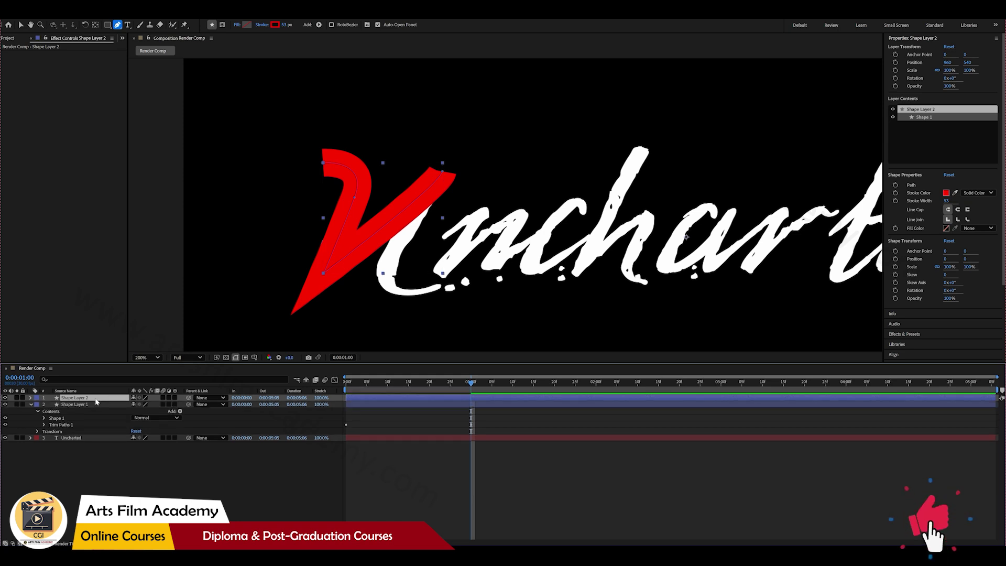
- Delete the Shape 1 group from Shape Layer 2, keeping its Trim Paths operator
left_click(30, 398)
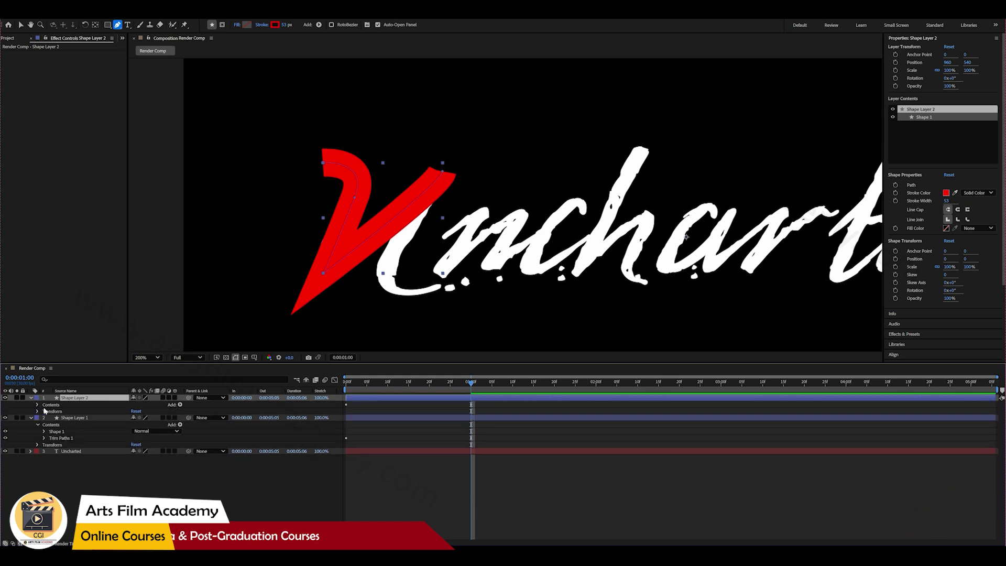
key("F2")
left_click(37, 405)
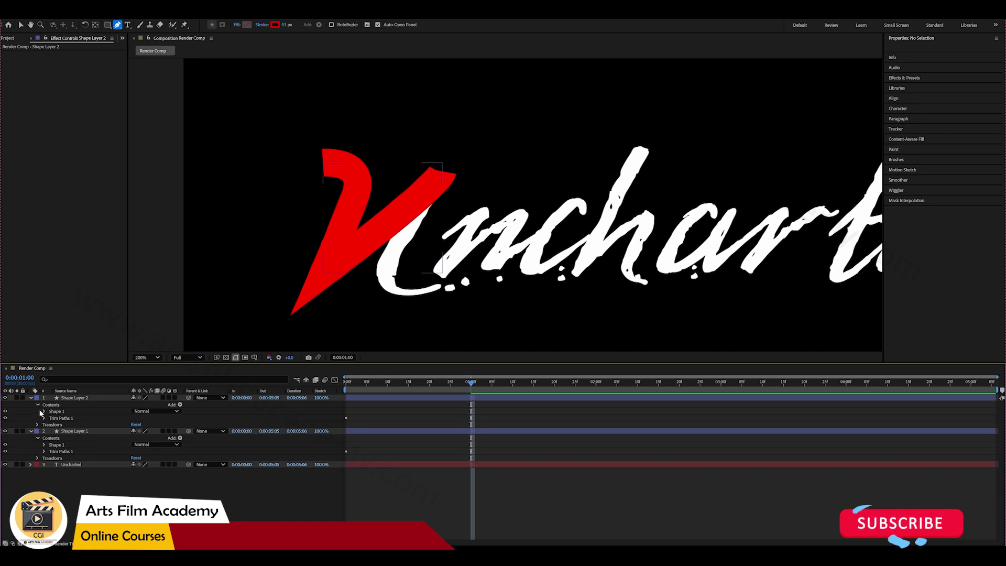
left_click(44, 419)
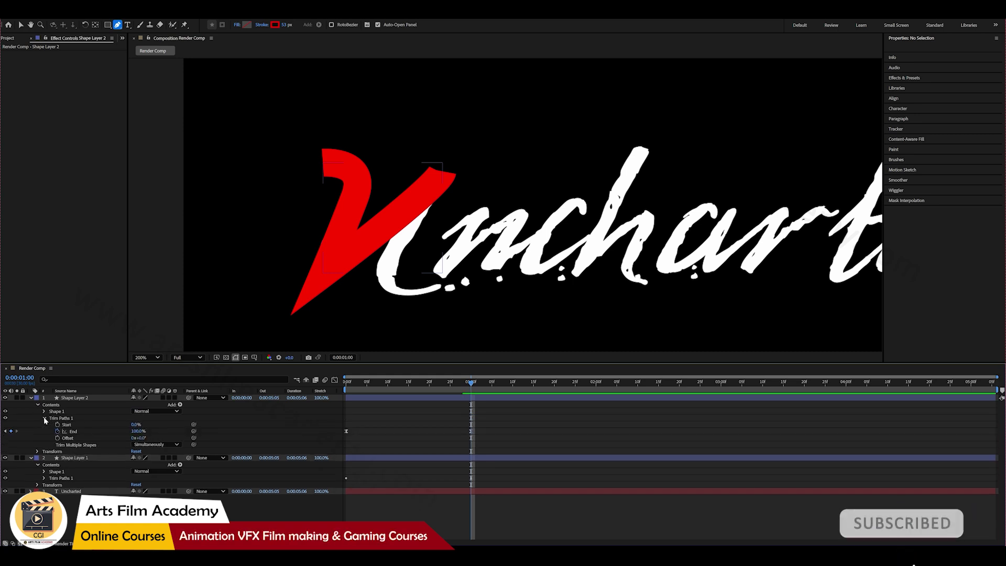
left_click(44, 419)
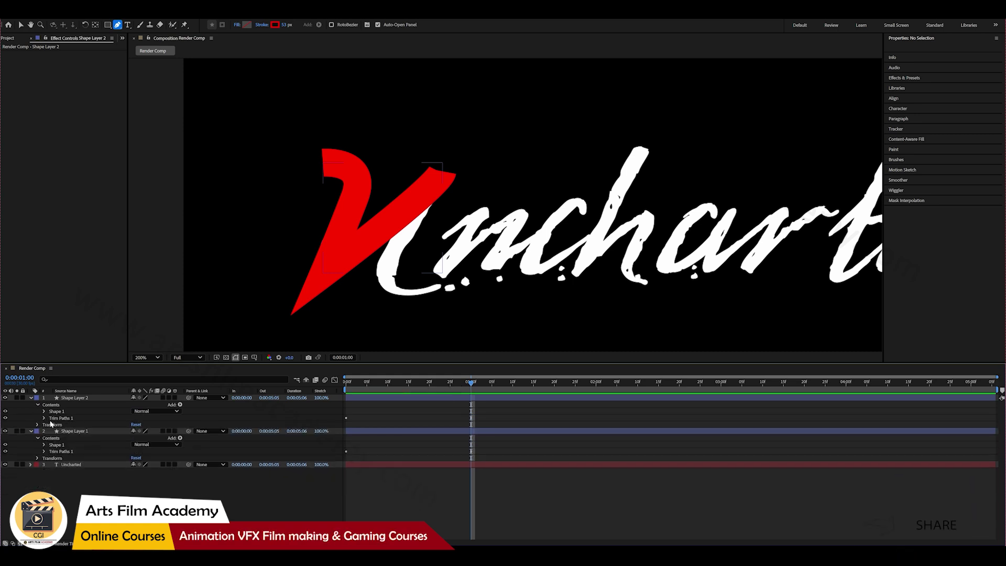
left_click(58, 412)
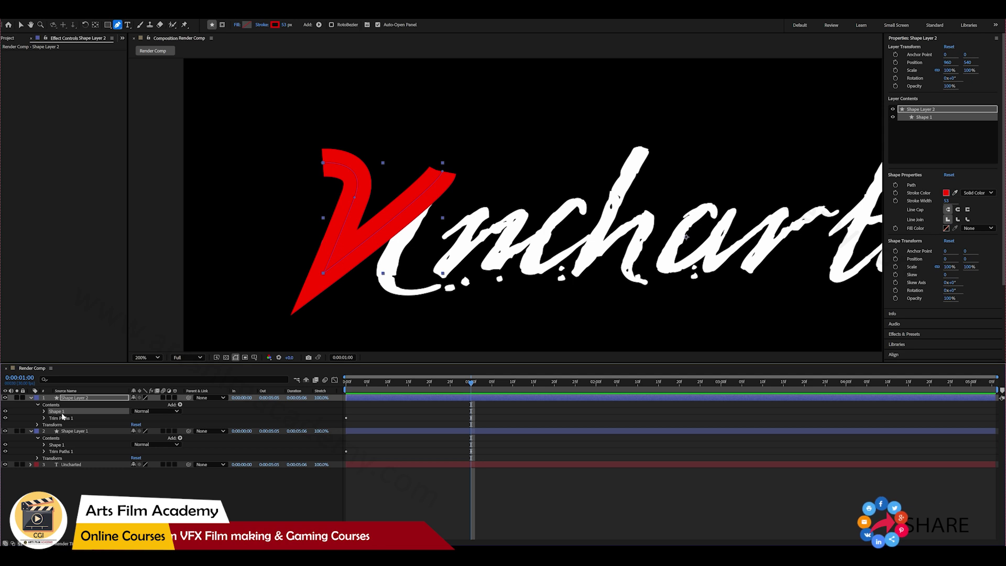
key("Delete")
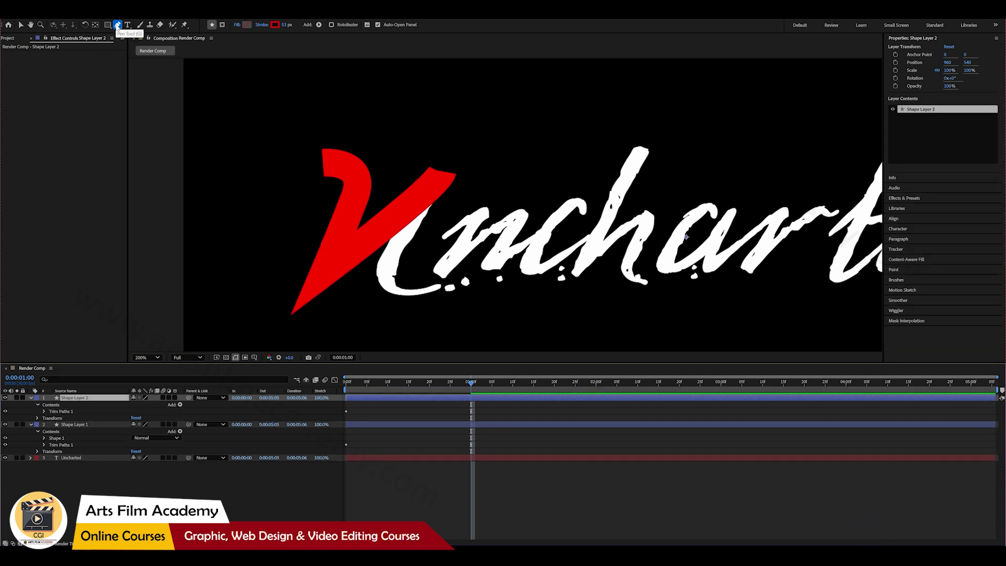
- Draw a curved Pen path over the U's second stem and tail in Shape Layer 2, with a 47 px stroke
left_click(117, 25)
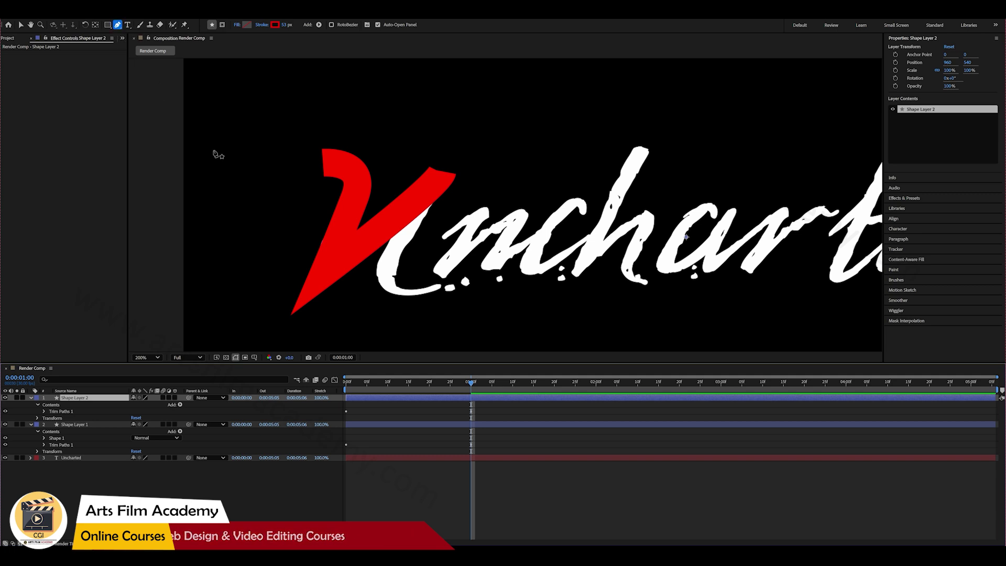
left_click(427, 198)
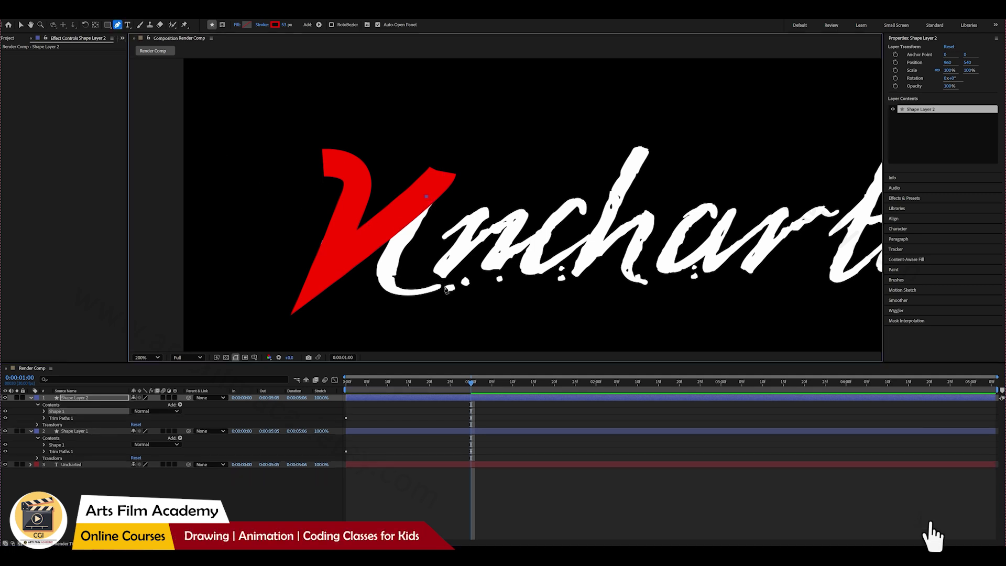
left_click_drag(446, 288, 560, 260)
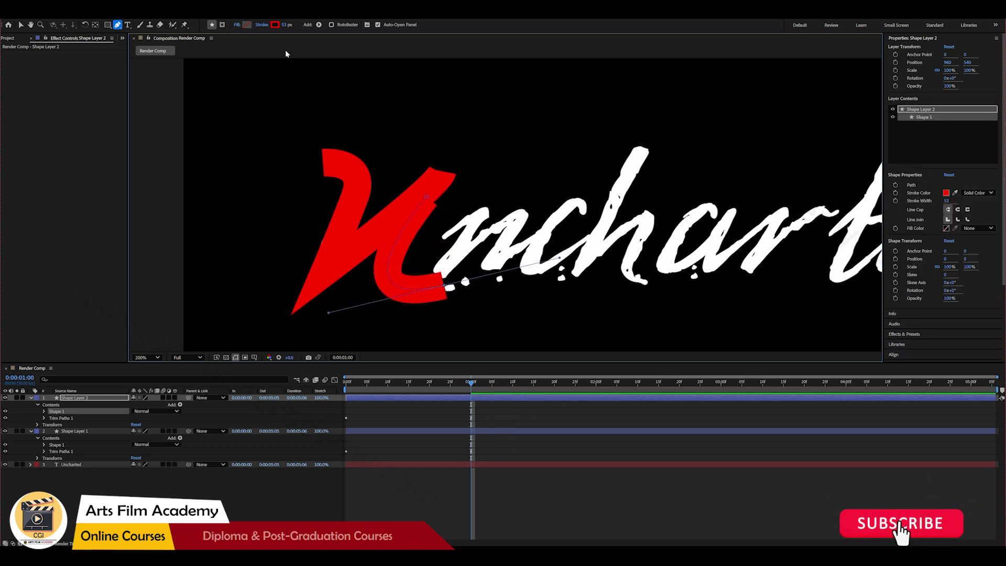
left_click_drag(285, 25, 282, 26)
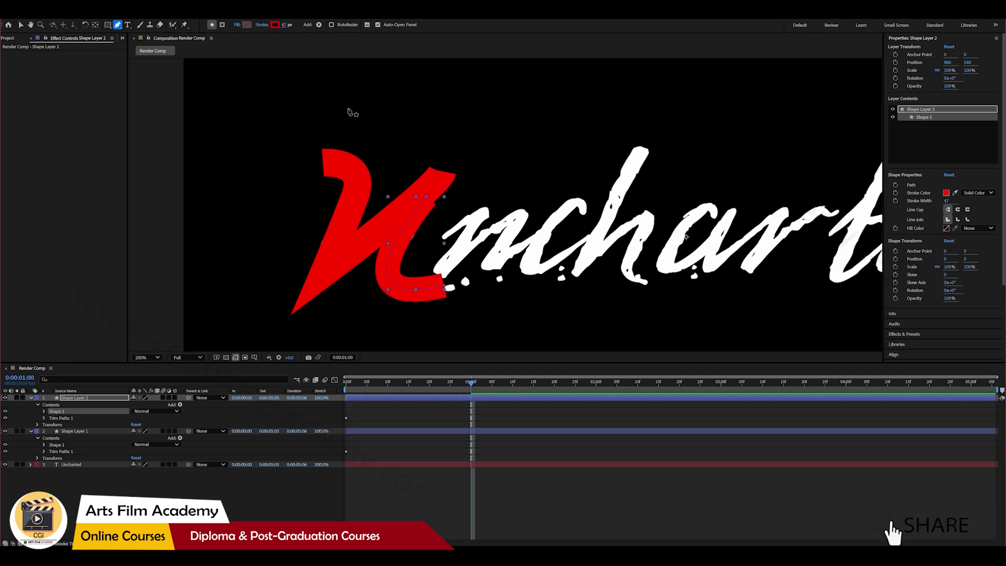
left_click(444, 288)
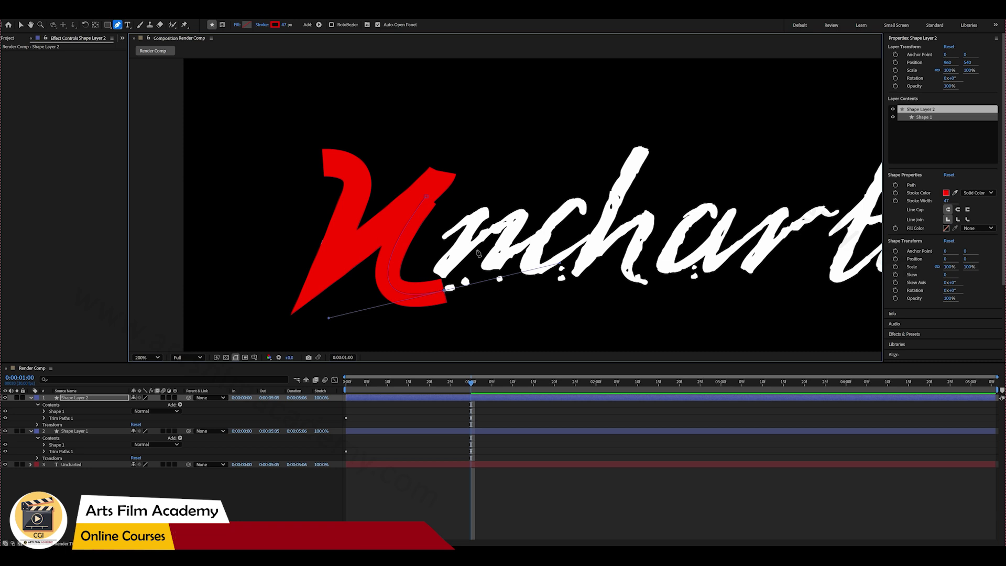
mouse_move(472, 394)
left_mouse_down()
mouse_move(344, 405)
mouse_move(471, 402)
left_mouse_up()
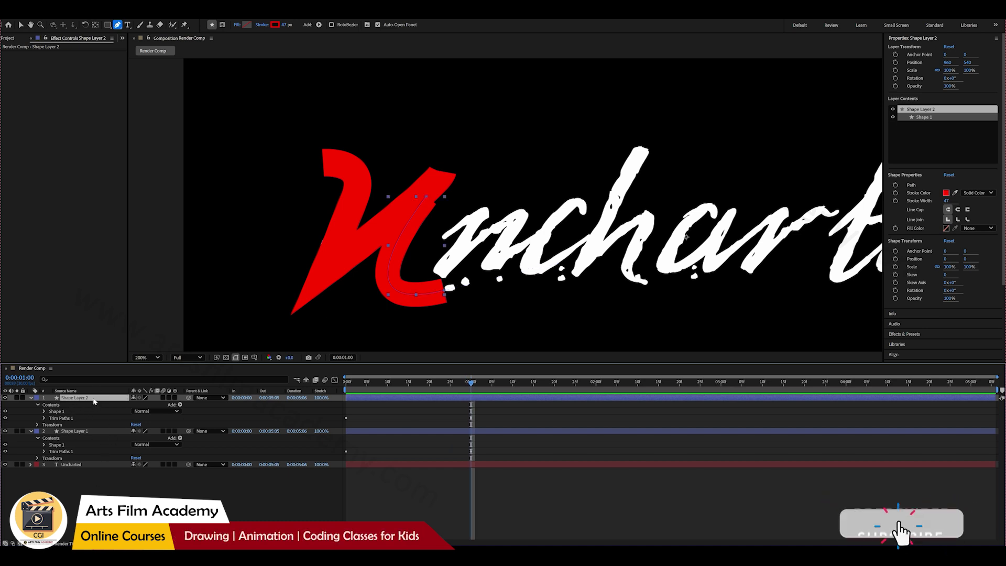
- Duplicate Shape Layer 2 for the next letter stroke and reveal the animated properties
key("ctrl+d")
key("u")
key("u")
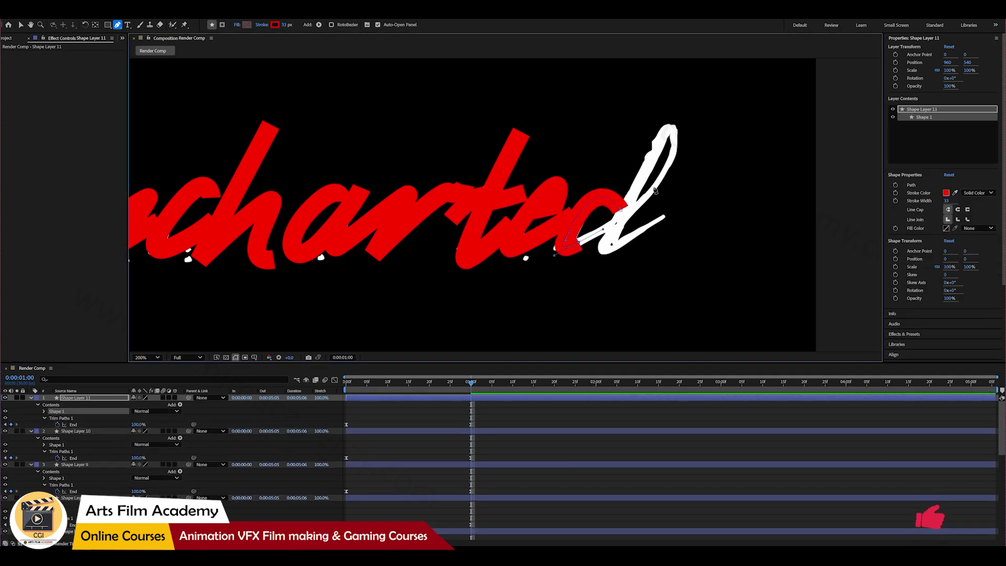
key("slash")
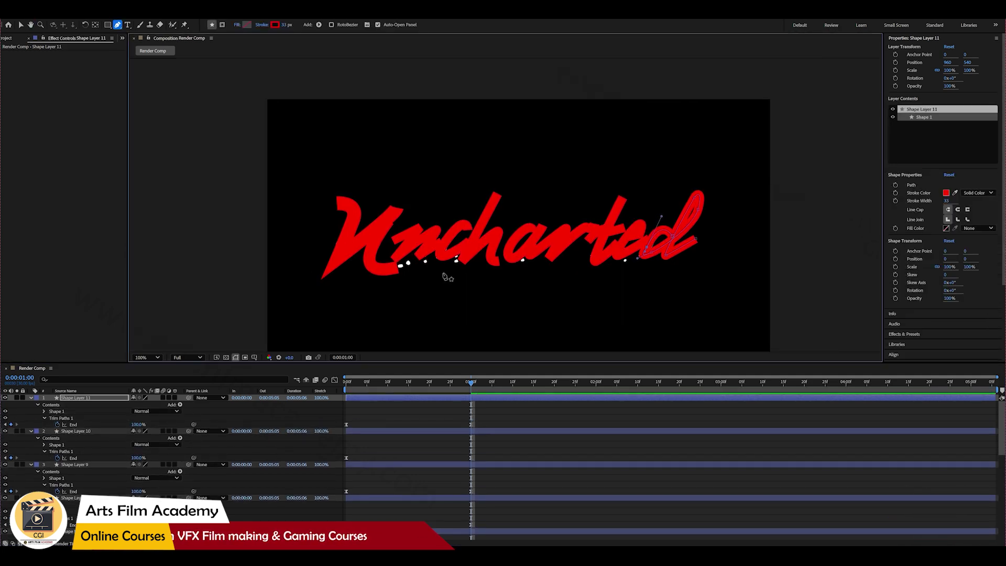
- Deselect all layers, collapse their animated properties, and fit the full composition in the viewer
scroll(446, 274, "up", 2)
key("v")
left_click(357, 413)
key("u")
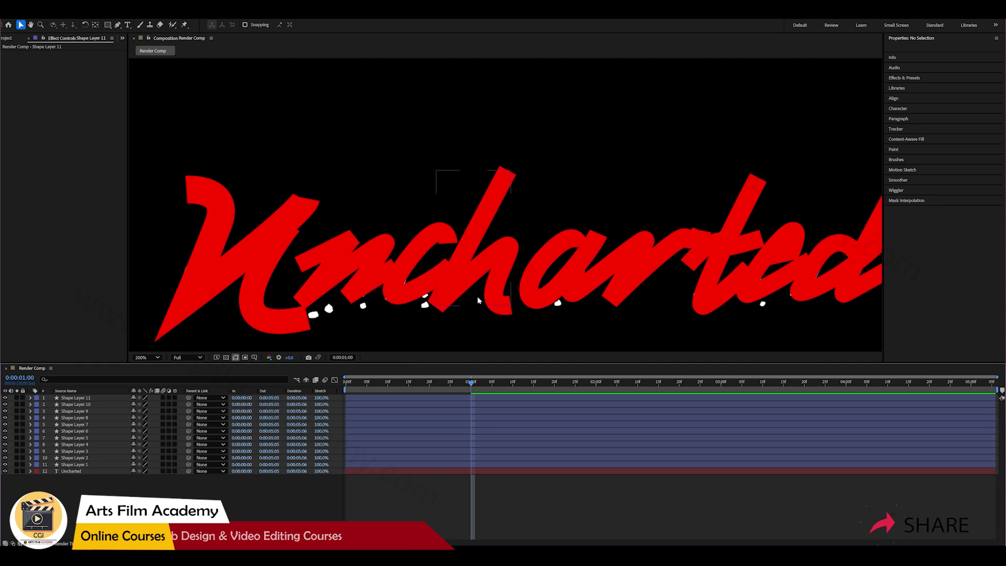
key("alt+slash")
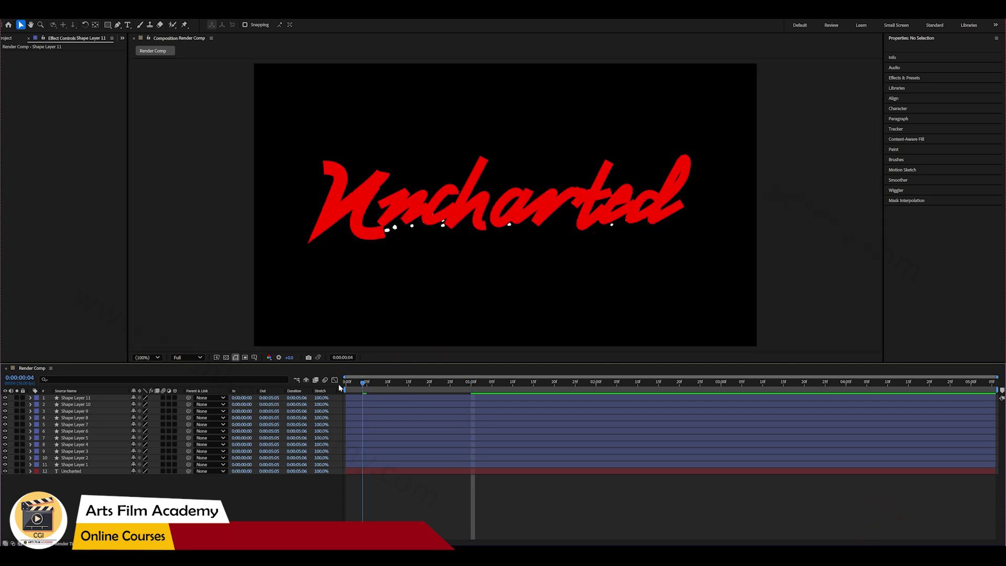
- Play the stroke reveal animation from the start and return to the first frame
key("Home")
key("space")
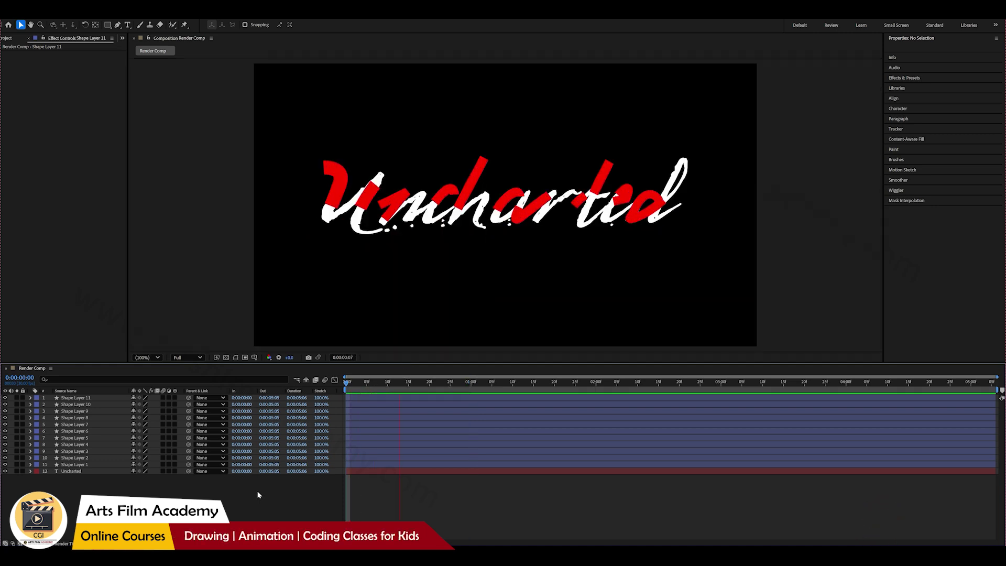
key("space")
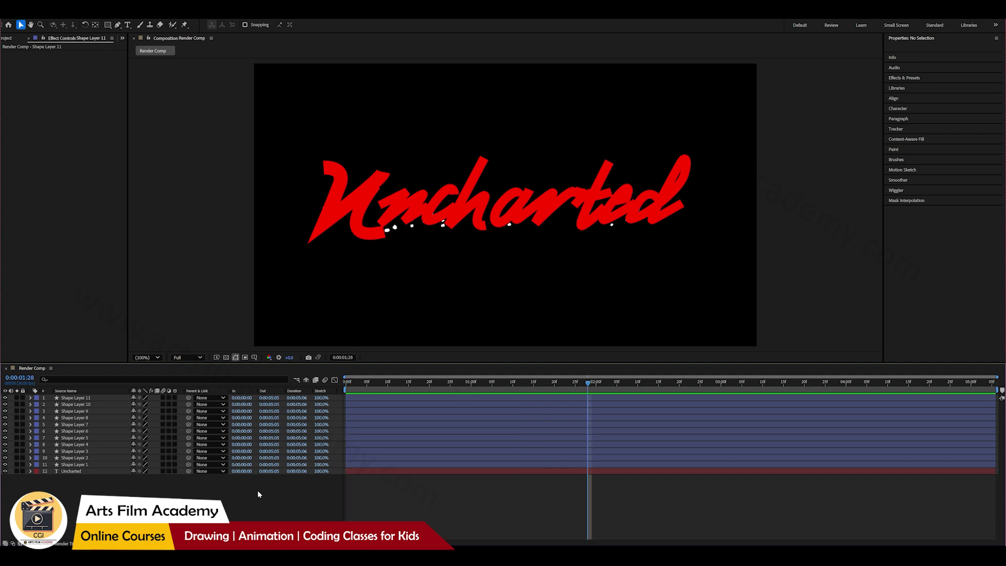
key("Home")
key("space")
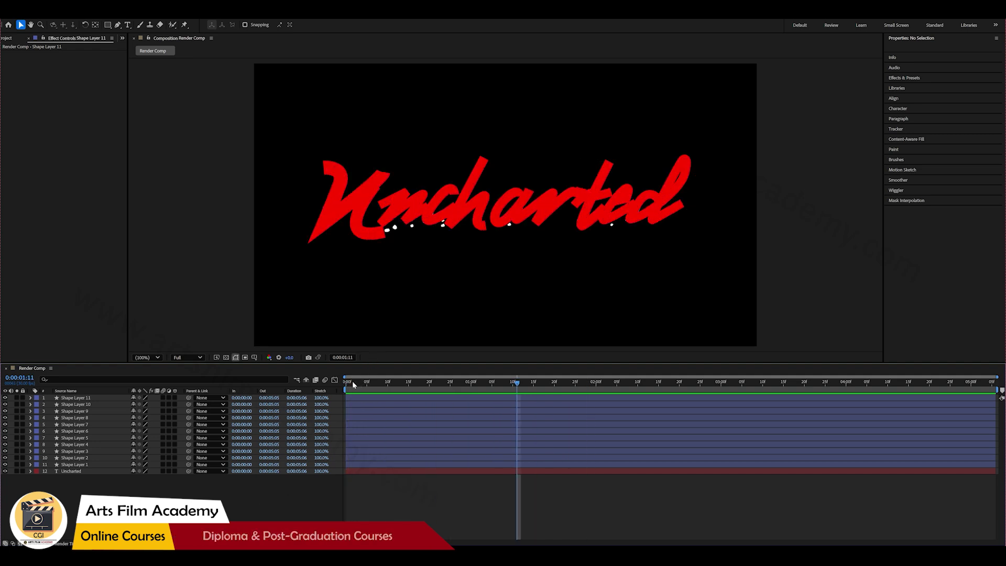
left_click(354, 384)
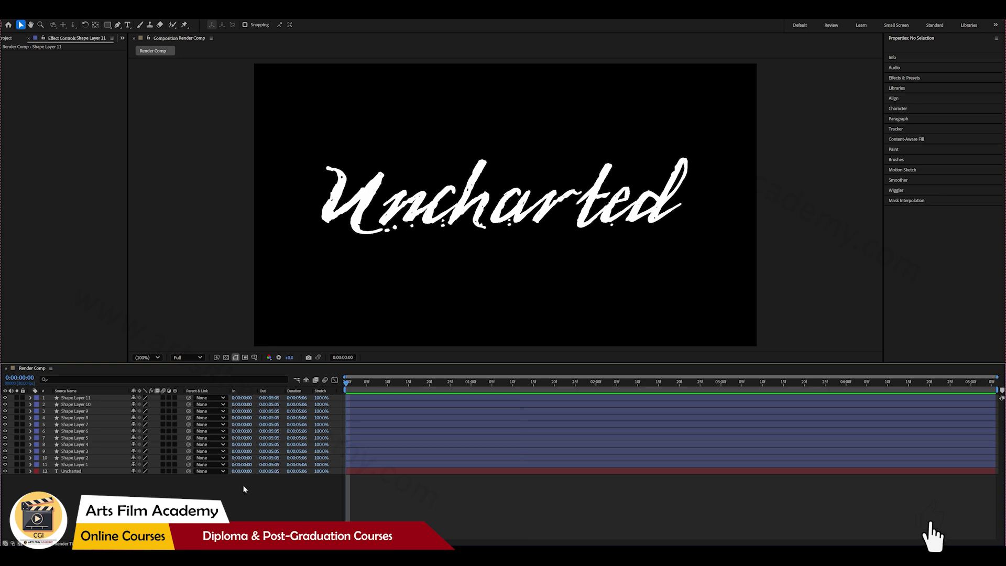
- Set up the Ellipse tool with no stroke and a solid red FF0000 fill
key("period")
key("period")
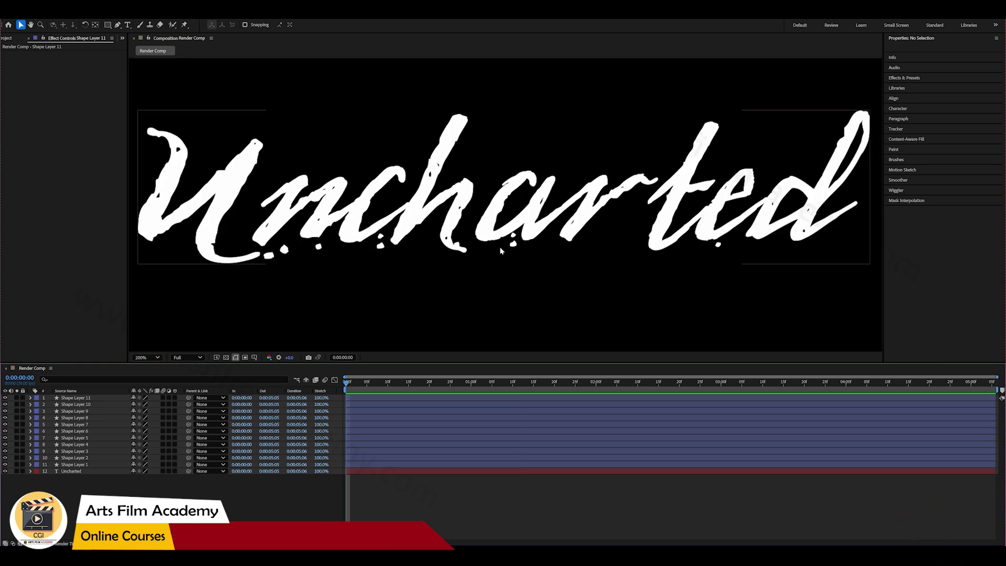
left_click_drag(107, 25, 135, 42)
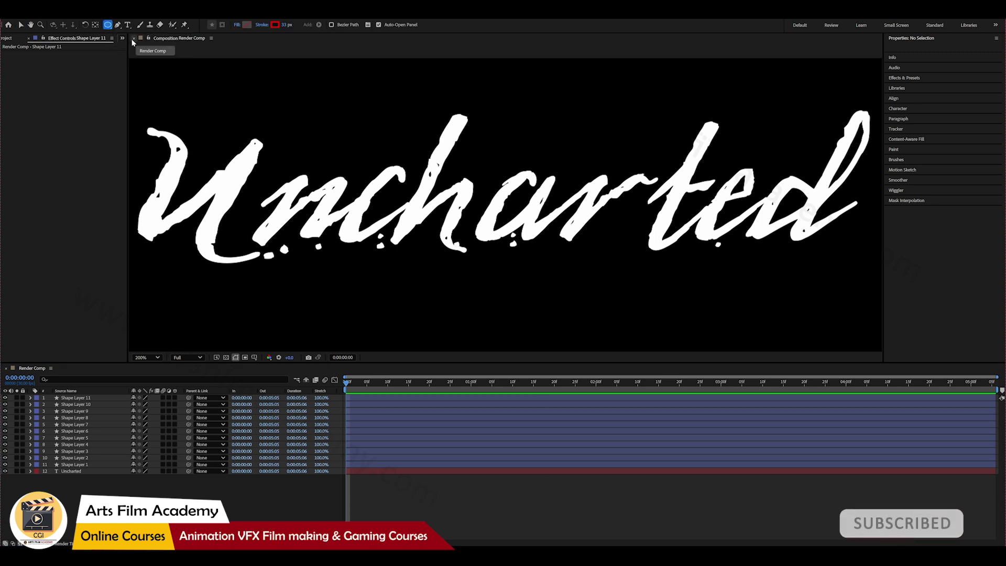
left_click(263, 25)
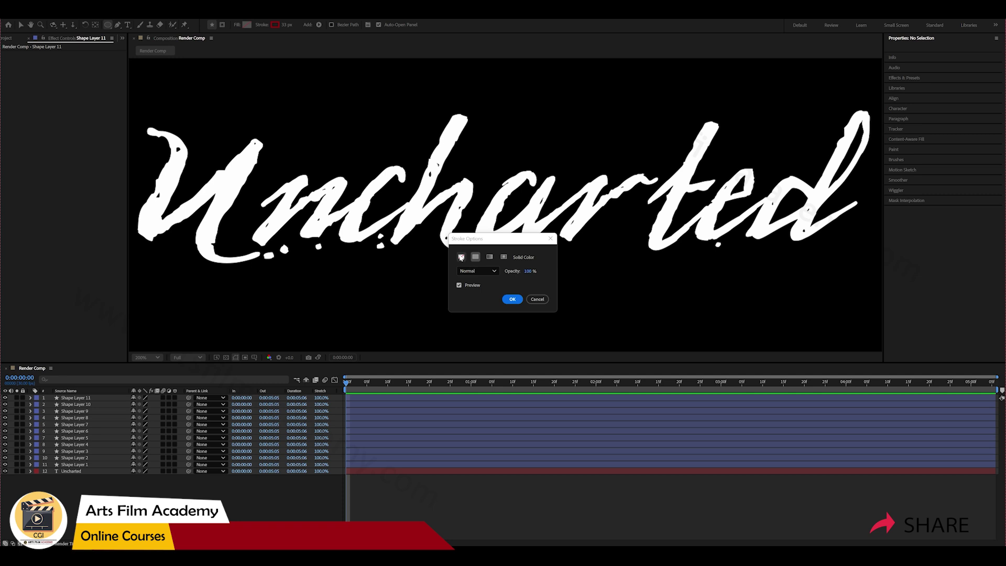
left_click(518, 305)
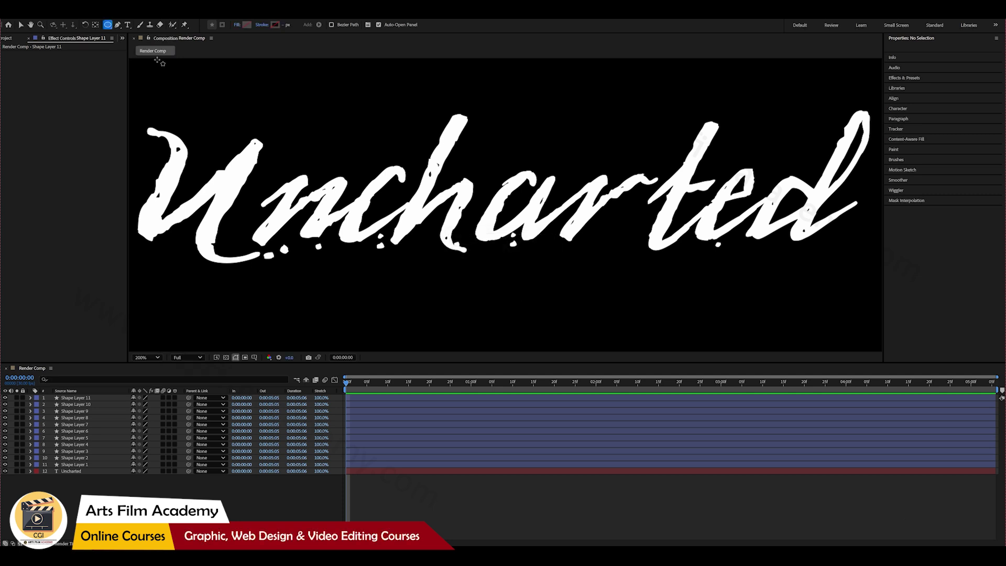
left_click(247, 25)
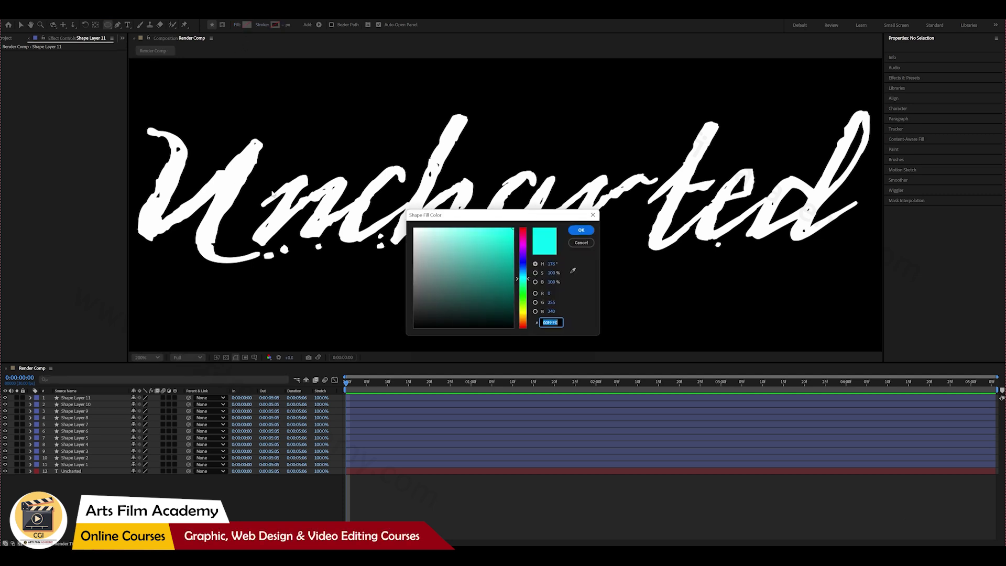
left_click_drag(518, 268, 522, 229)
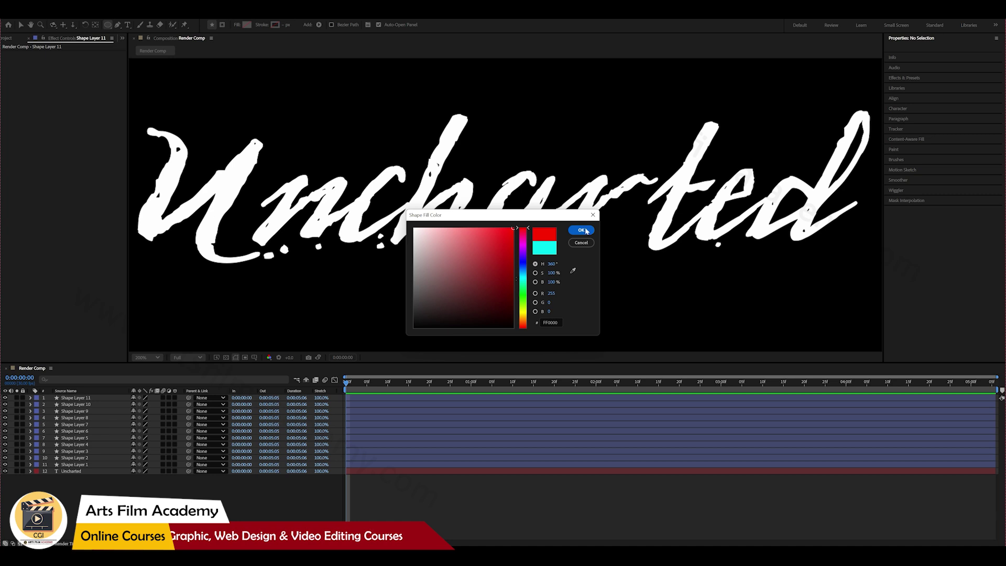
left_click(581, 230)
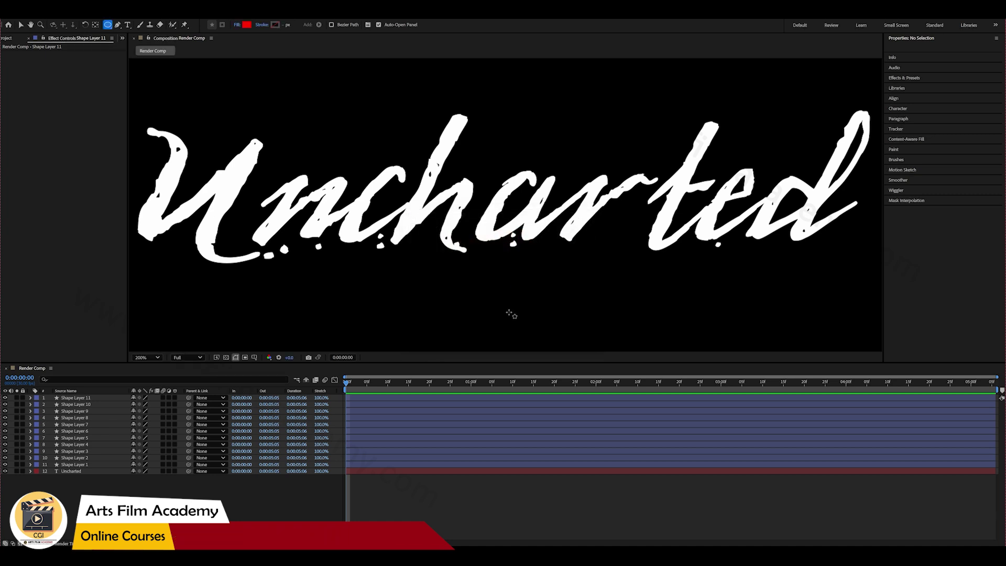
- At 0:00:01:18, draw an ellipse about 22 by 15 px over the dot beside the U's tail and scale it to about 110% by 107%
left_click_drag(407, 388, 546, 387)
scroll(247, 283, "up", 3)
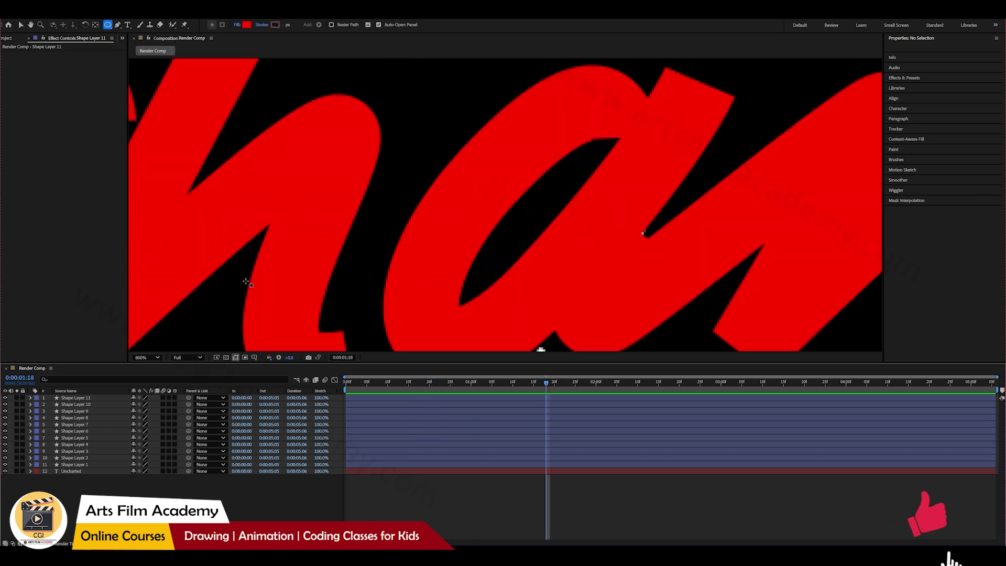
key("h")
scroll(591, 150, "up", 2)
left_click_drag(296, 234, 412, 252)
key("q")
left_click_drag(303, 229, 347, 261)
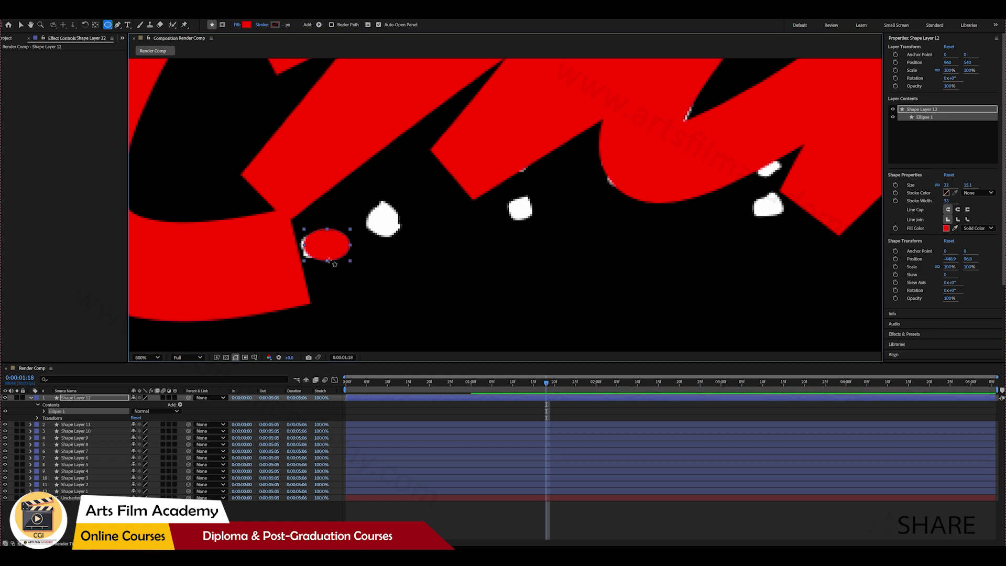
key("v")
left_click_drag(330, 249, 325, 249)
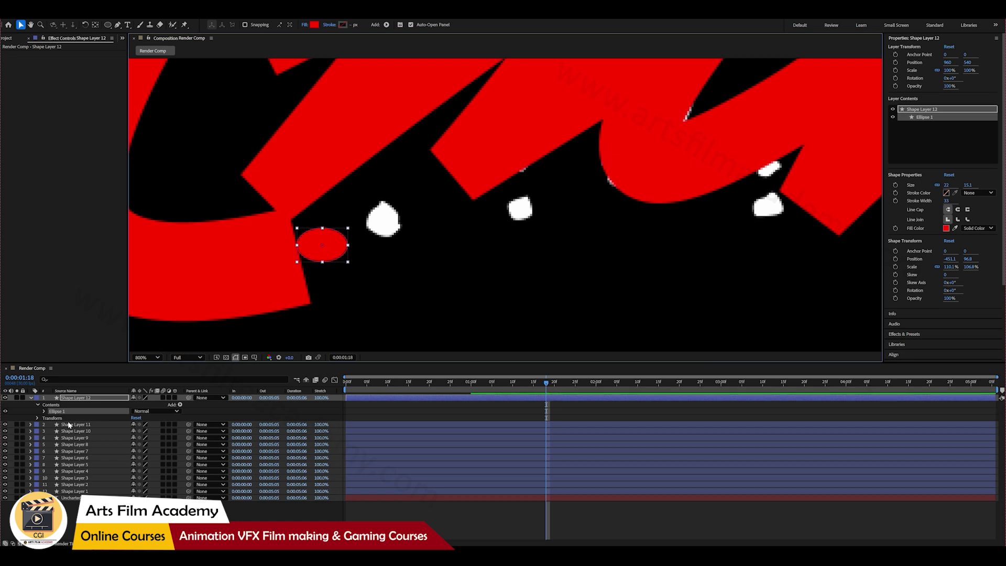
- Collapse Shape Layer 12 and add a Scale keyframe of 0% at 0:00:00:00
left_click(79, 399)
key("ctrl+grave")
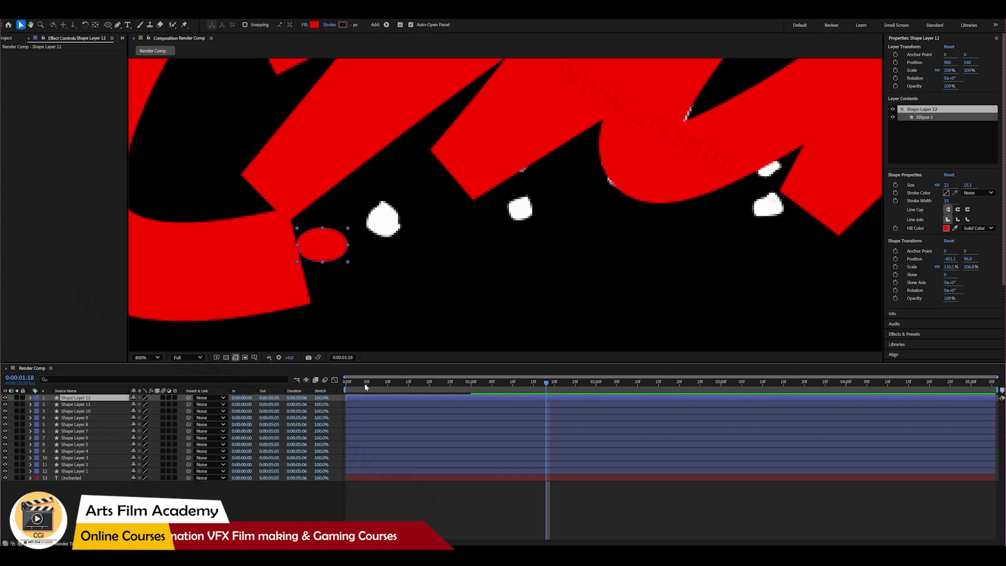
left_click_drag(364, 383, 329, 394)
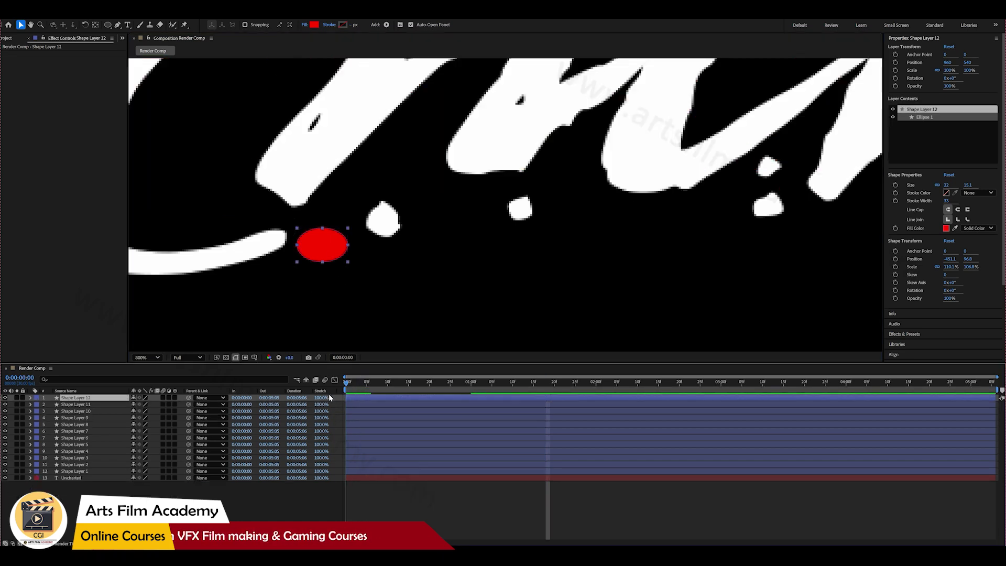
key("s")
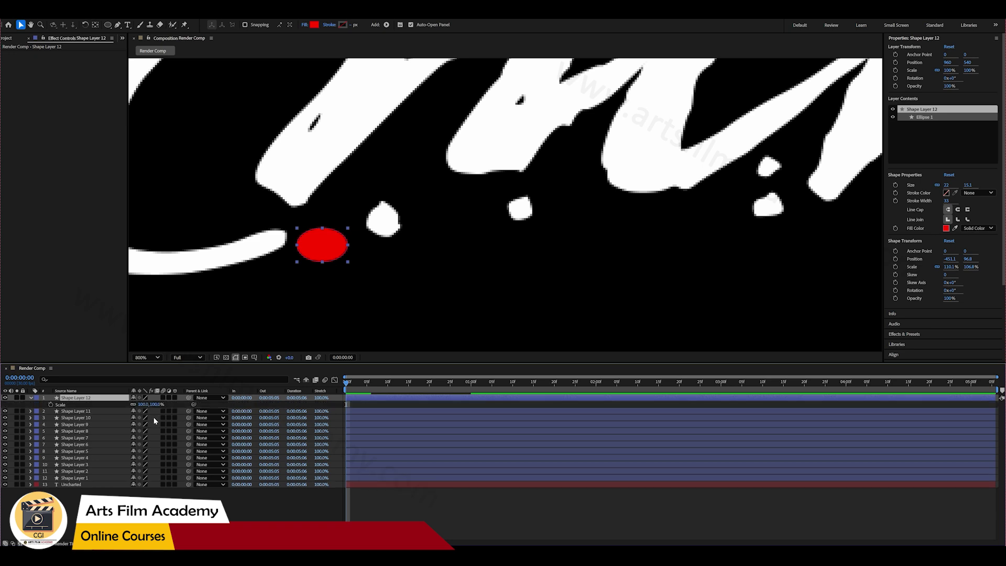
left_click(51, 405)
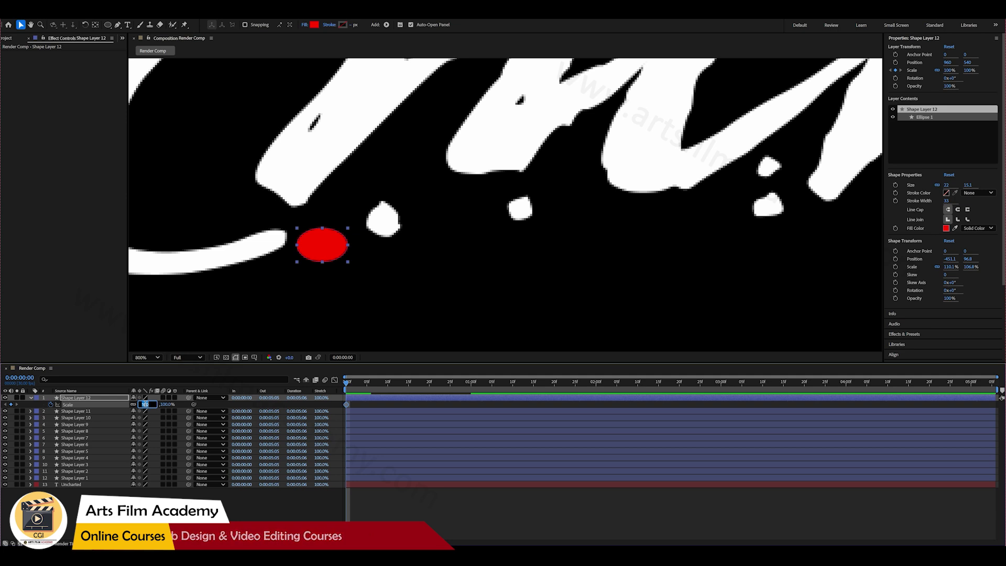
left_click(142, 405)
type("0")
key("Return")
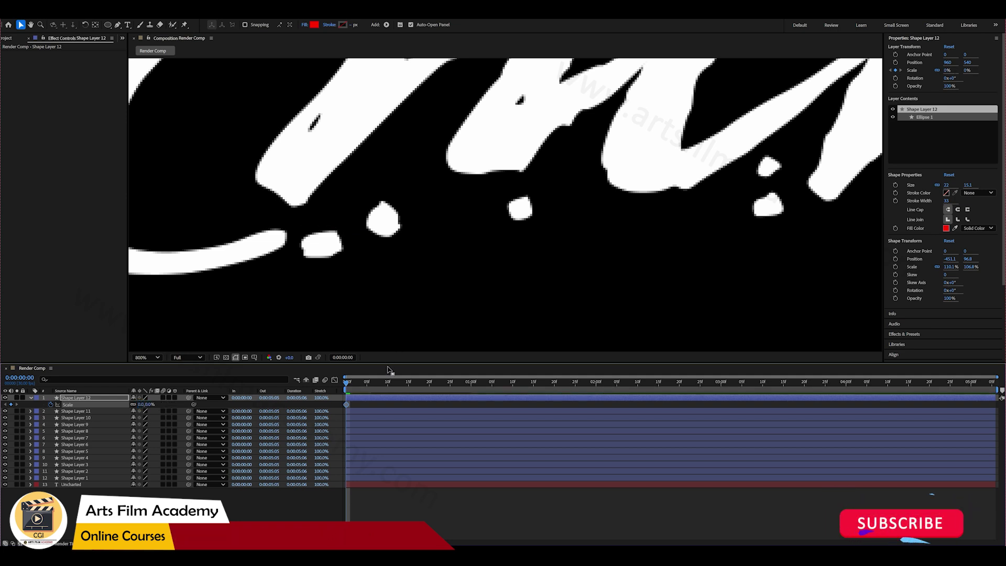
- Add a 100% Scale keyframe to Shape Layer 12 at 0:00:01:00
left_click_drag(389, 383, 471, 388)
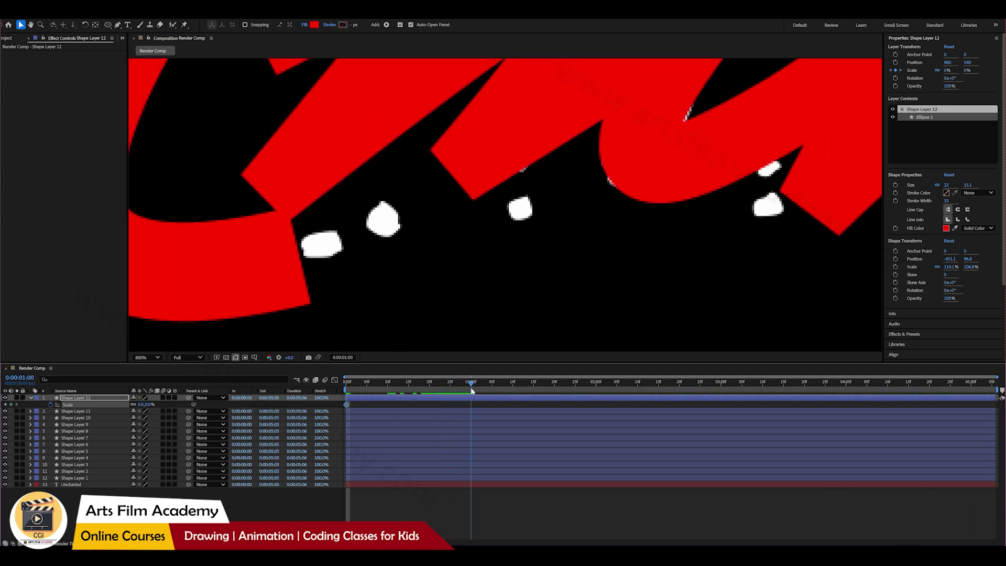
left_click(146, 405)
type("100")
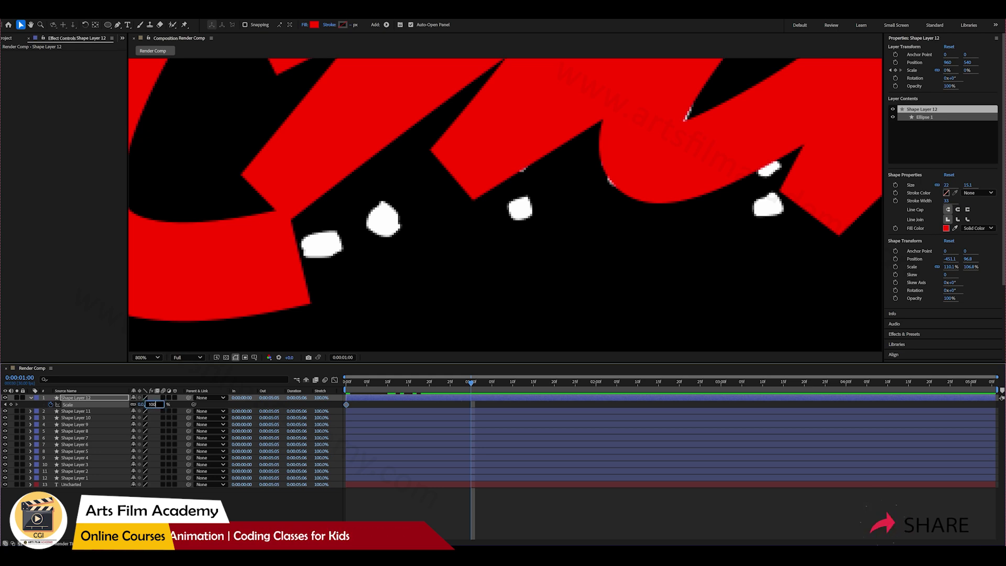
key("Return")
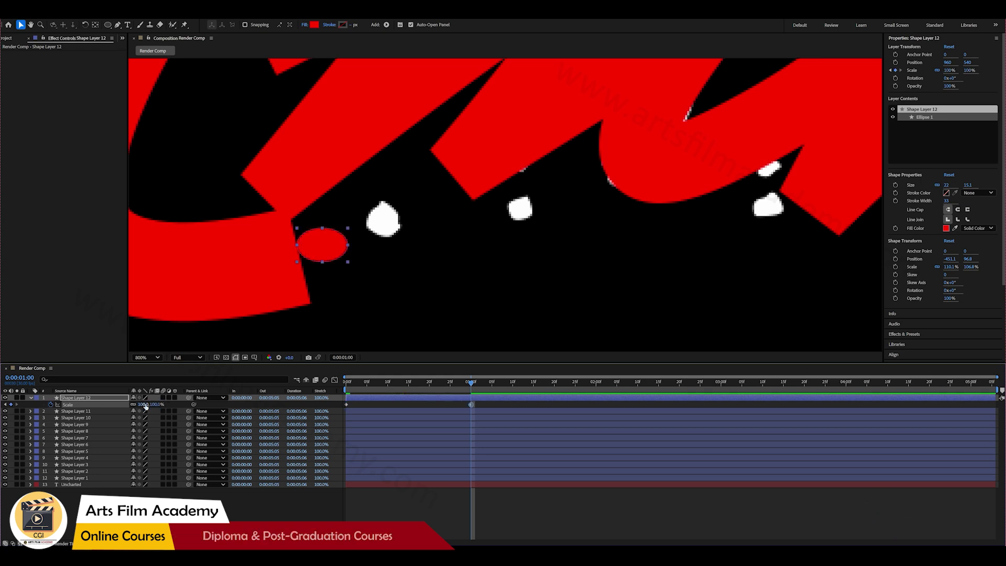
- Play the ellipse's scale animation from the start and examine its growth within the whole word
key("Home")
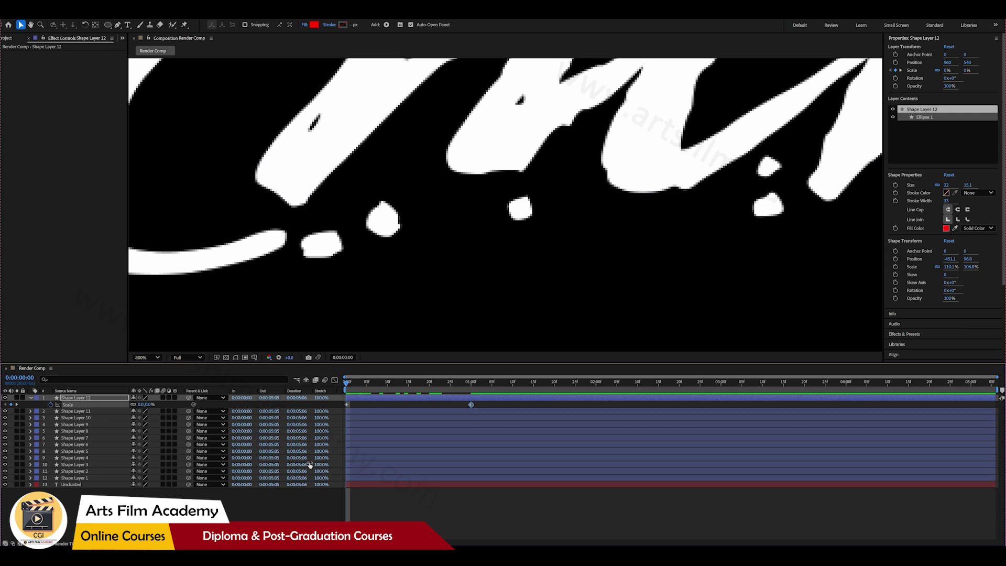
key("space")
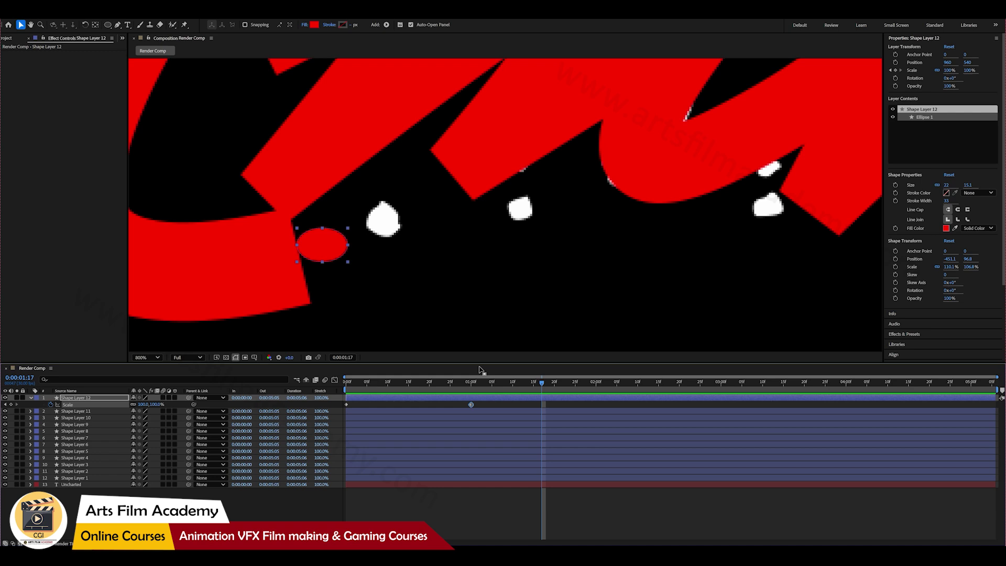
scroll(468, 275, "down", 4)
scroll(483, 254, "down", 2)
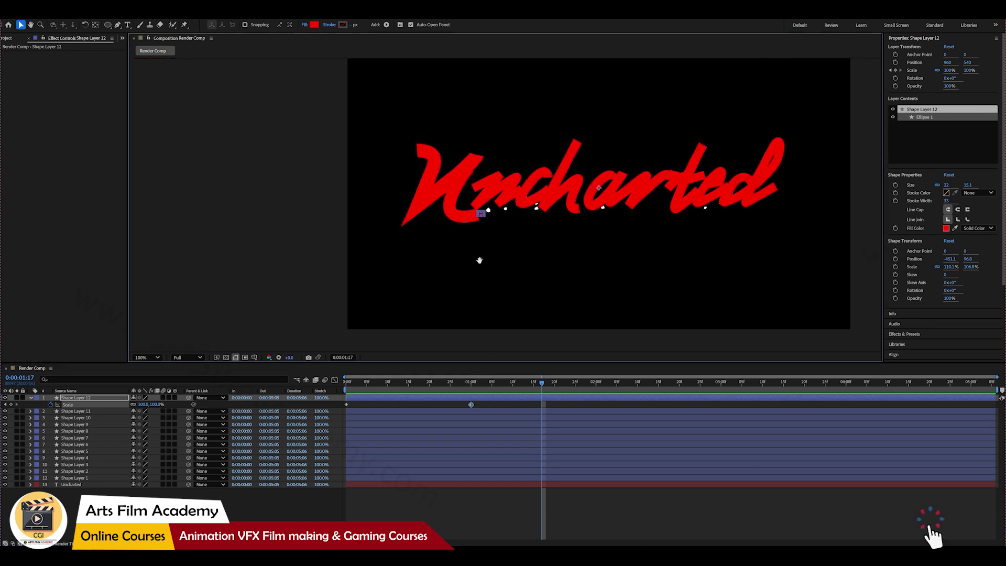
- At 0:00:01:01, move Shape Layer 12's anchor point to the ellipse's center with Pan Behind, then return to the first frame
mouse_move(472, 385)
left_mouse_down()
mouse_move(355, 385)
mouse_move(477, 388)
left_mouse_up()
left_click(470, 265)
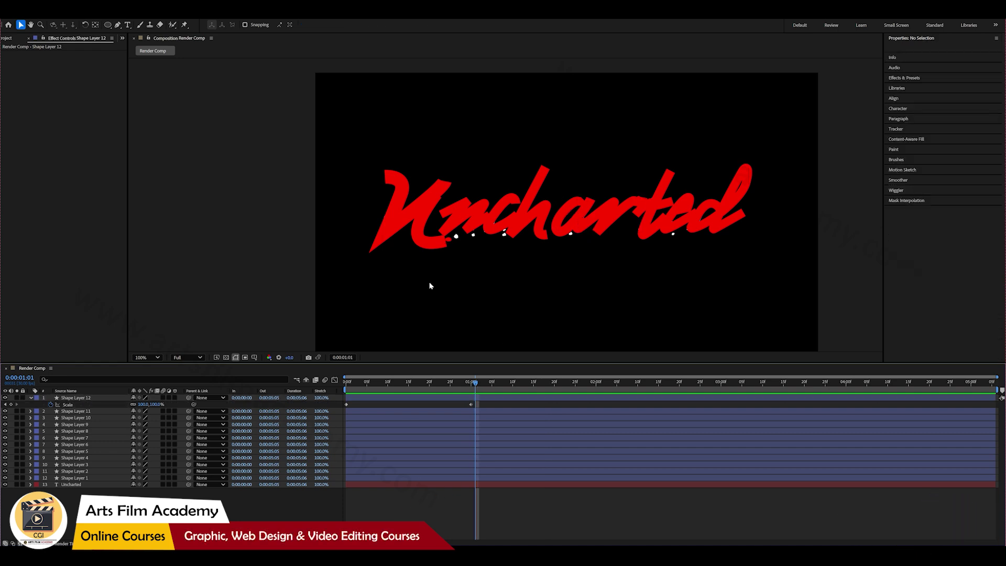
left_click(446, 400)
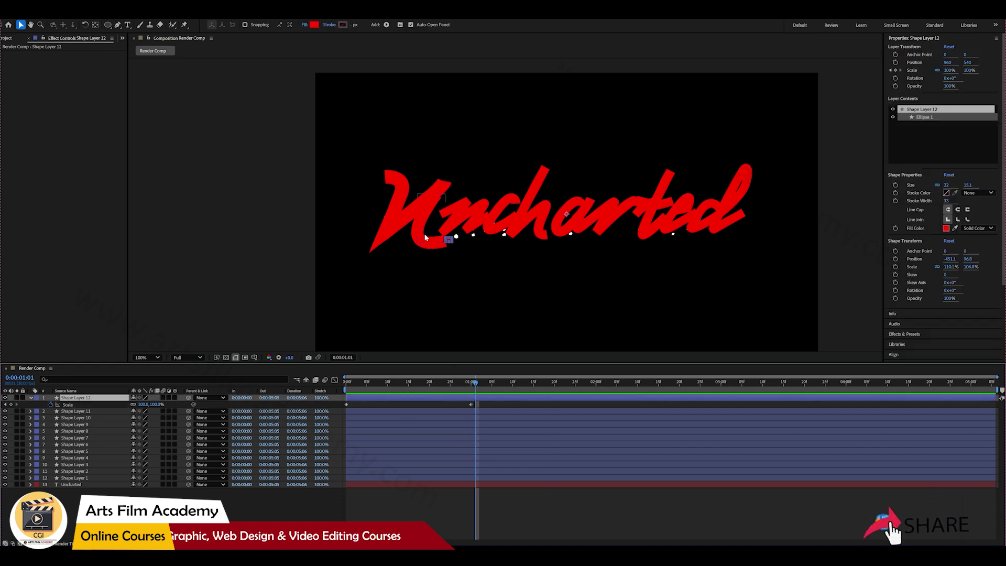
scroll(402, 257, "up", 4)
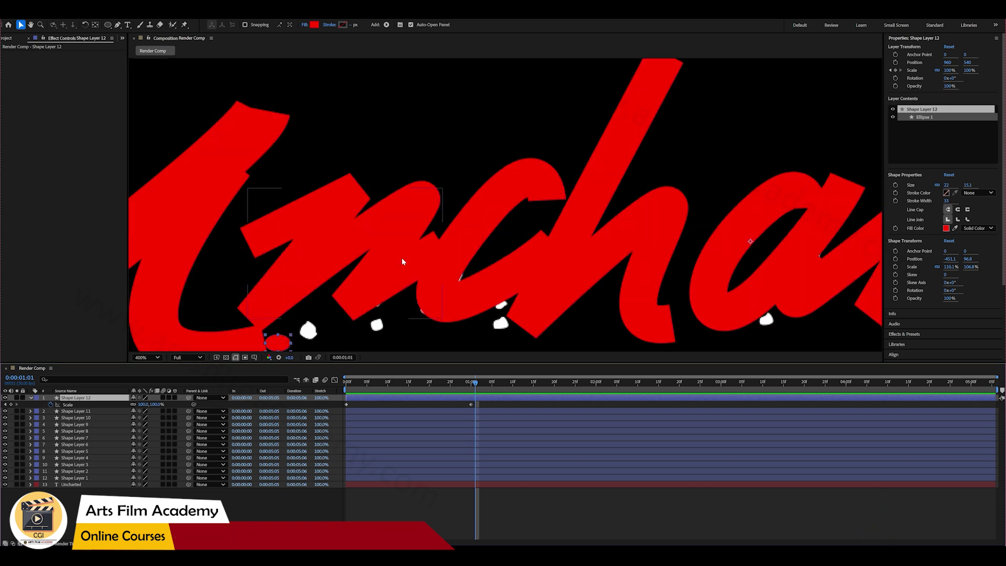
left_click_drag(325, 276, 402, 210)
key("v")
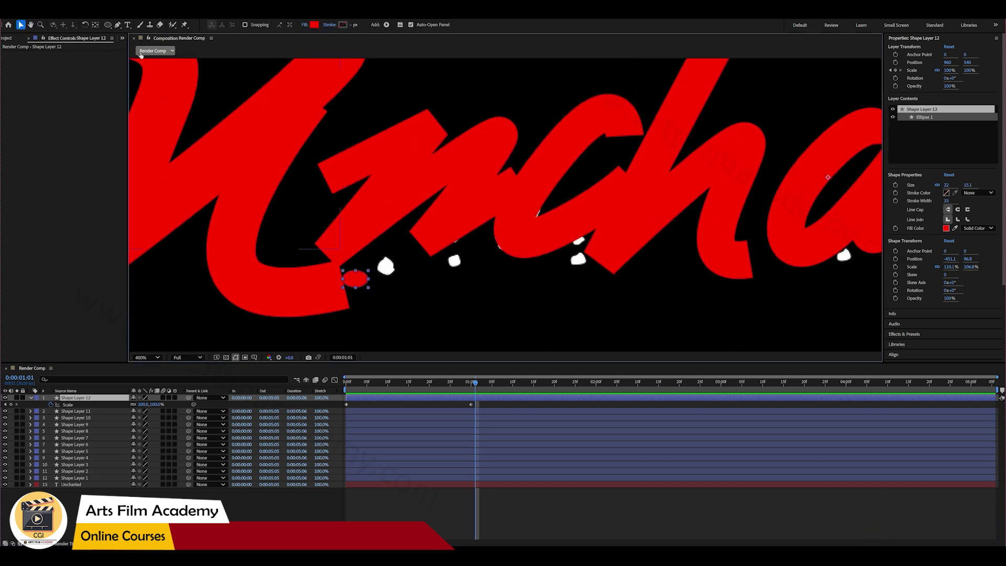
left_click(96, 25)
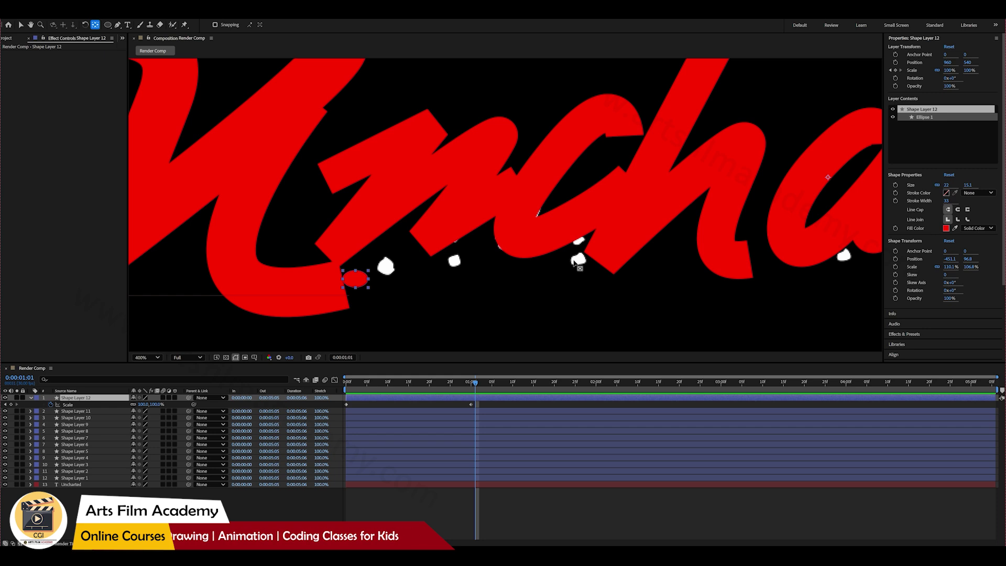
scroll(561, 242, "down", 2)
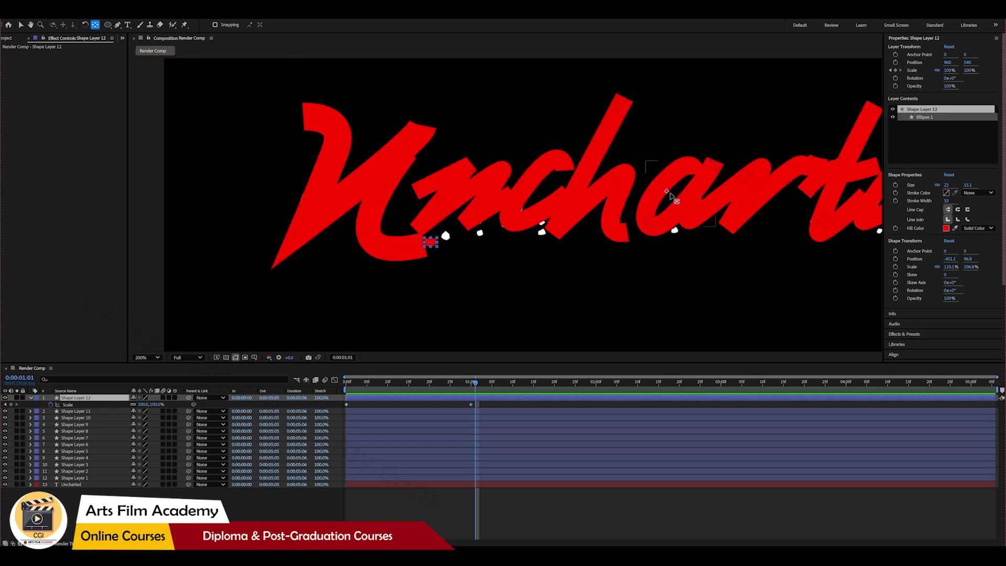
left_click_drag(667, 193, 607, 208)
left_click_drag(478, 232, 432, 244)
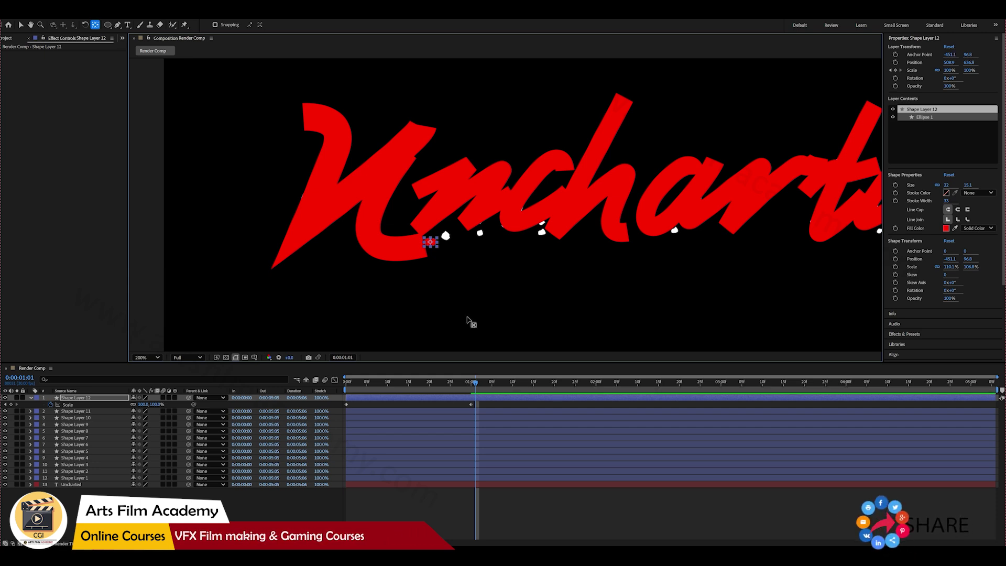
left_click_drag(468, 385, 316, 397)
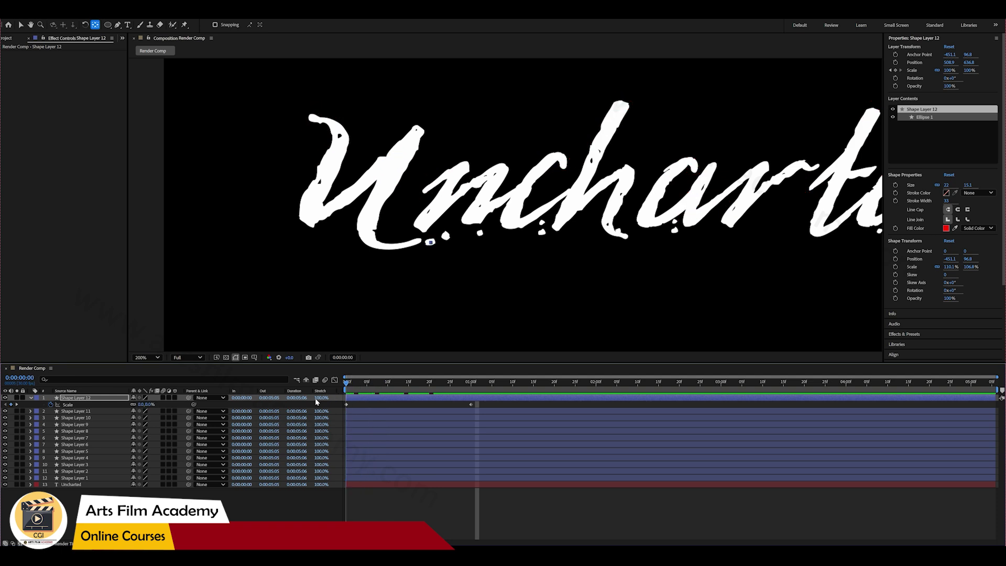
- Play Shape Layer 12's scale animation close up and check that the ellipse grows from its own center
key("period")
left_click_drag(365, 287, 479, 275)
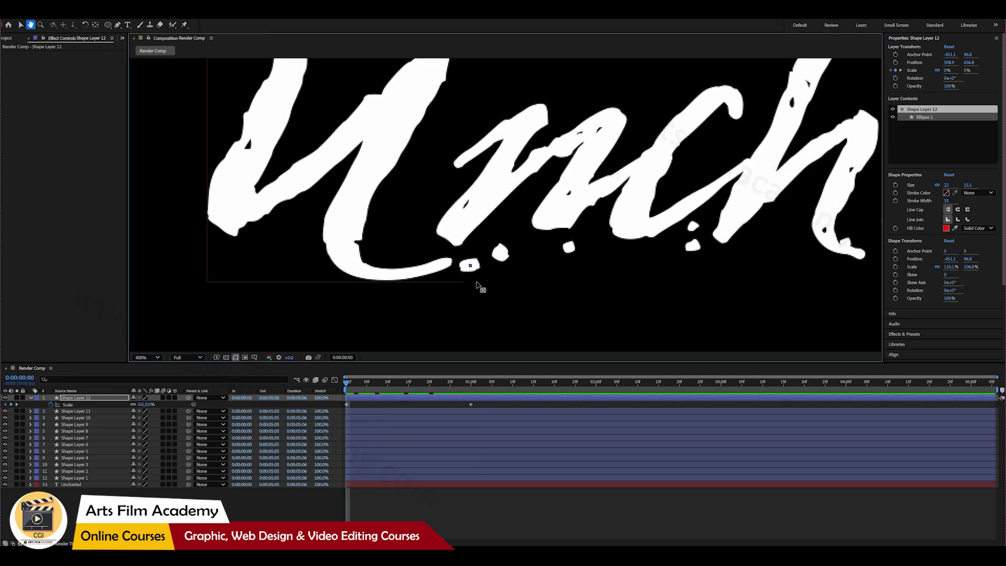
left_click(441, 519)
key("space")
key("space")
- Apply Easy Ease to both Scale keyframes of Shape Layer 12 and play the animation from the first frame
left_click_drag(482, 407, 327, 419)
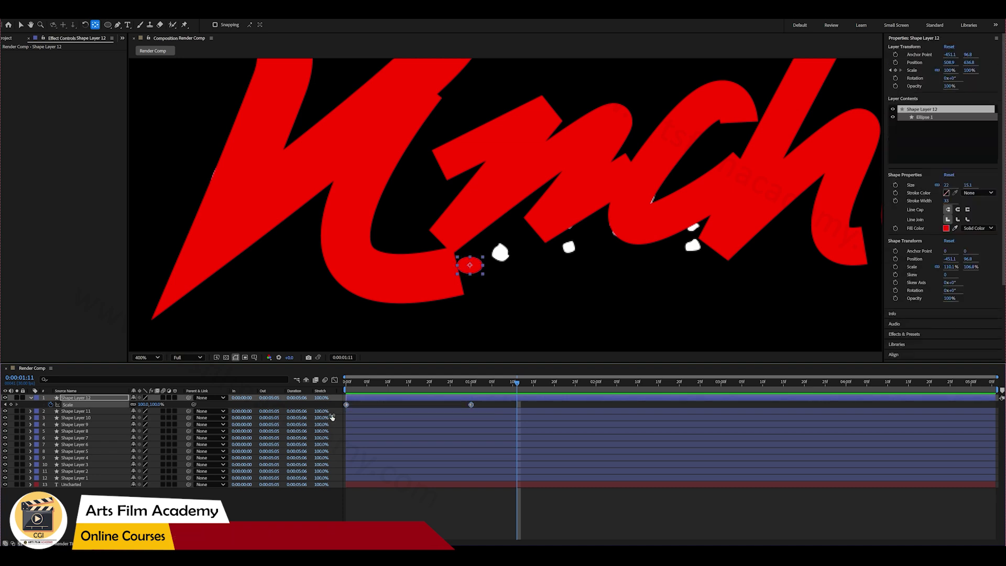
key("F9")
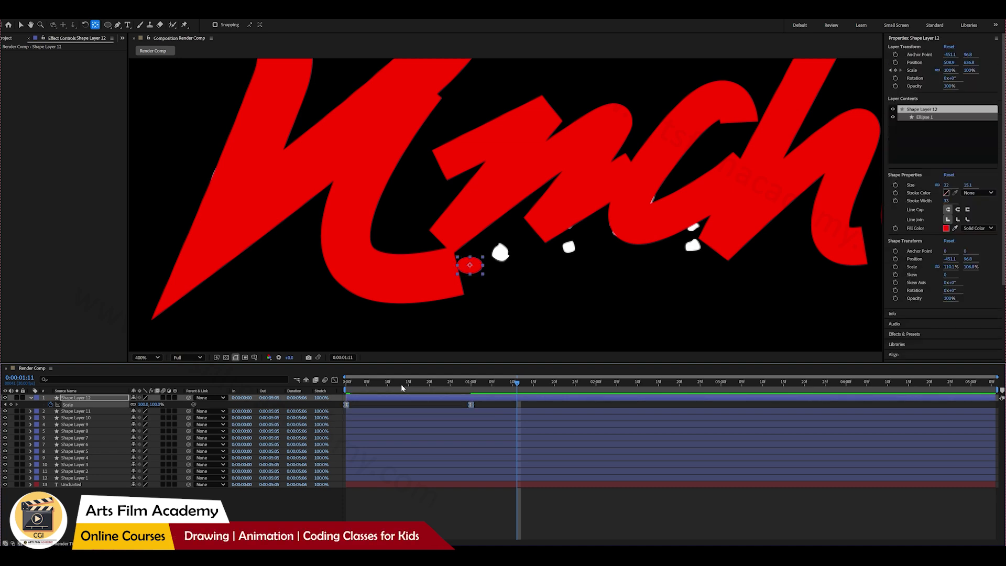
key("Home")
left_click(419, 521)
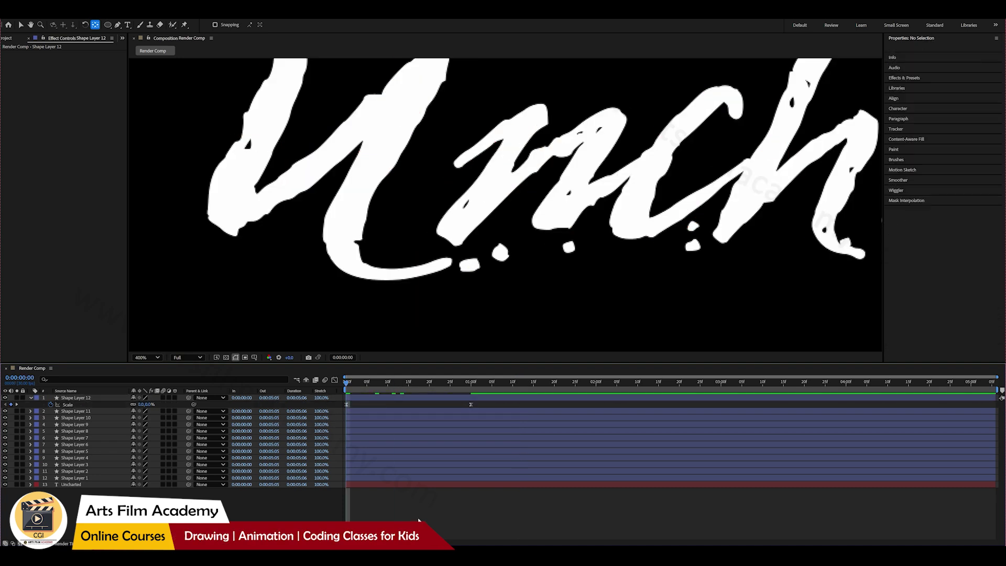
key("space")
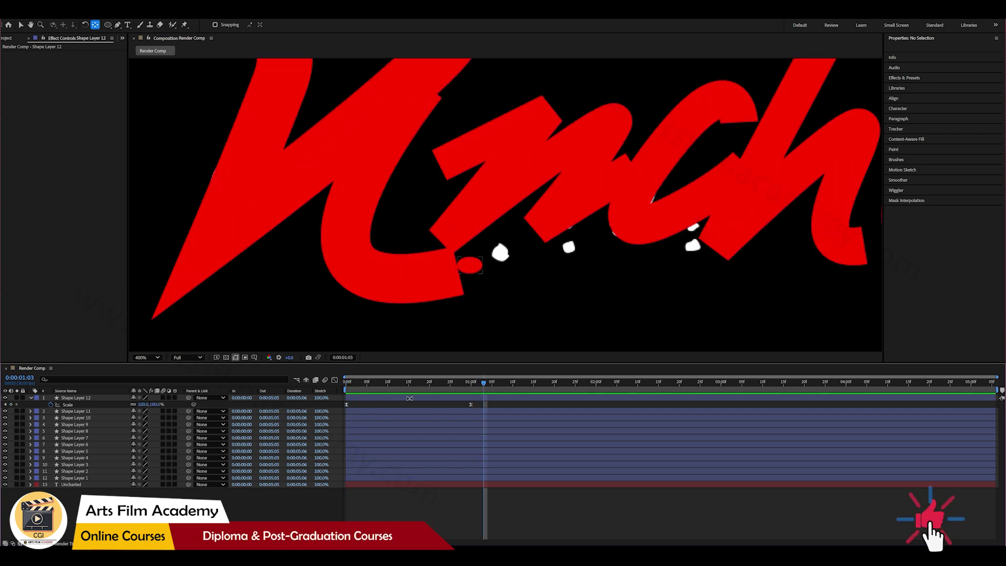
- Extend the last Scale keyframe's ease handle back to about frame 15 in the speed graph so growth peaks early, and preview it
left_click_drag(482, 402, 332, 408)
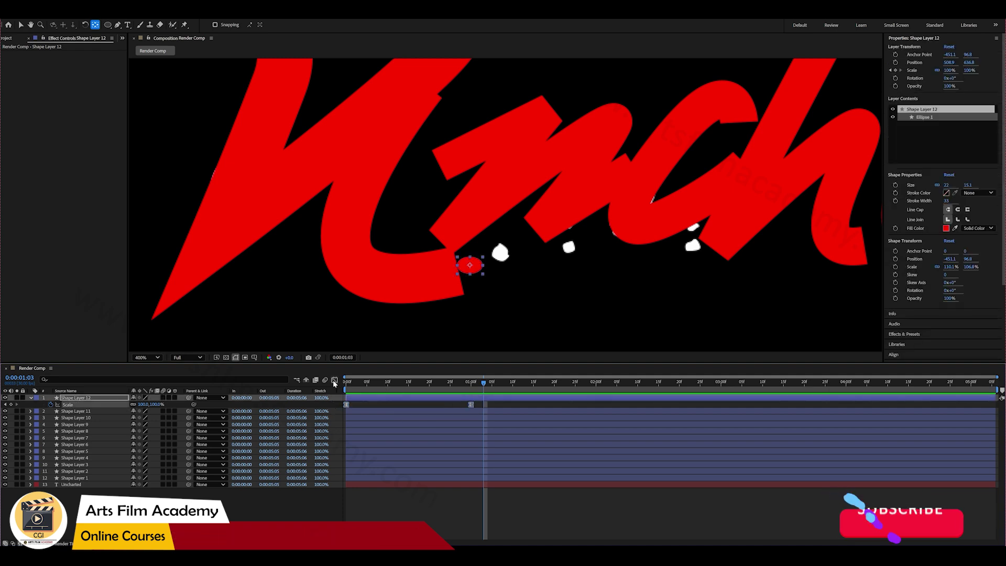
left_click(334, 381)
left_click_drag(486, 510, 449, 532)
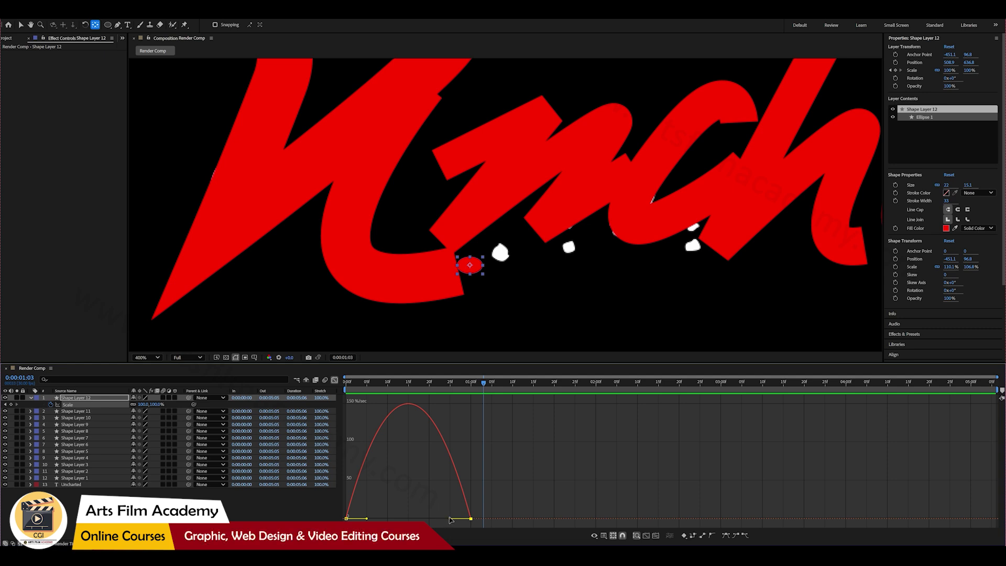
left_click_drag(450, 521, 407, 521)
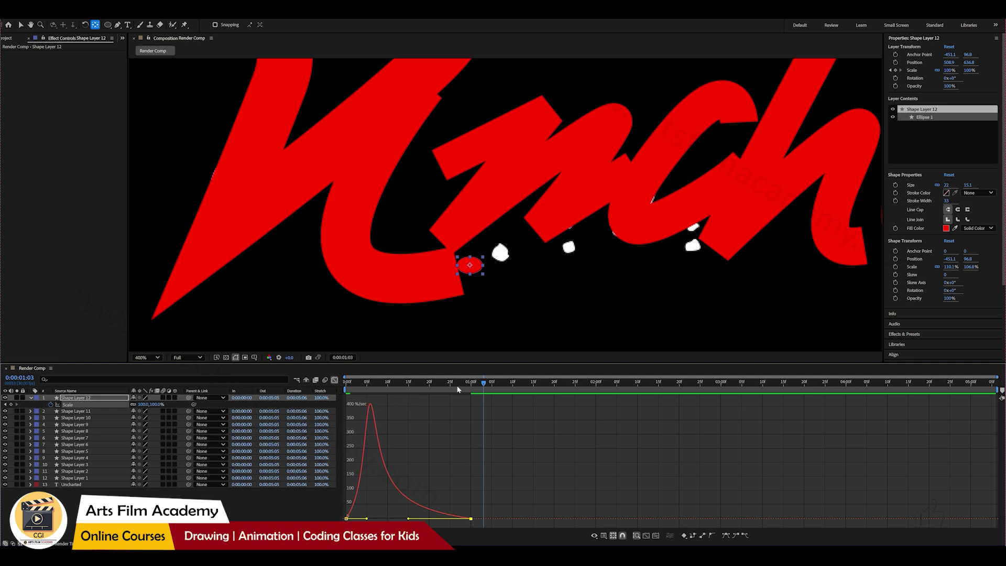
key("Home")
key("space")
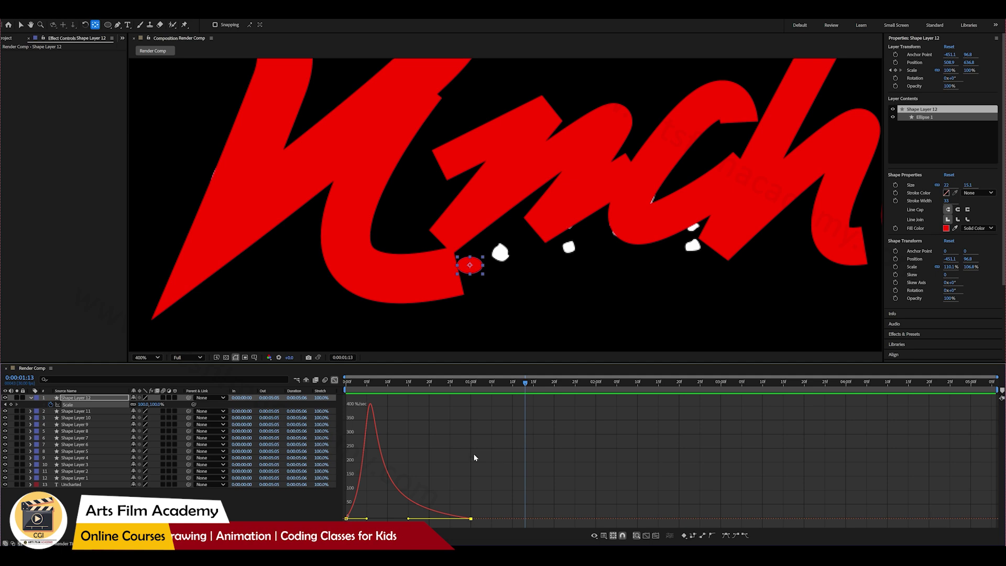
left_click(335, 380)
left_click(521, 492)
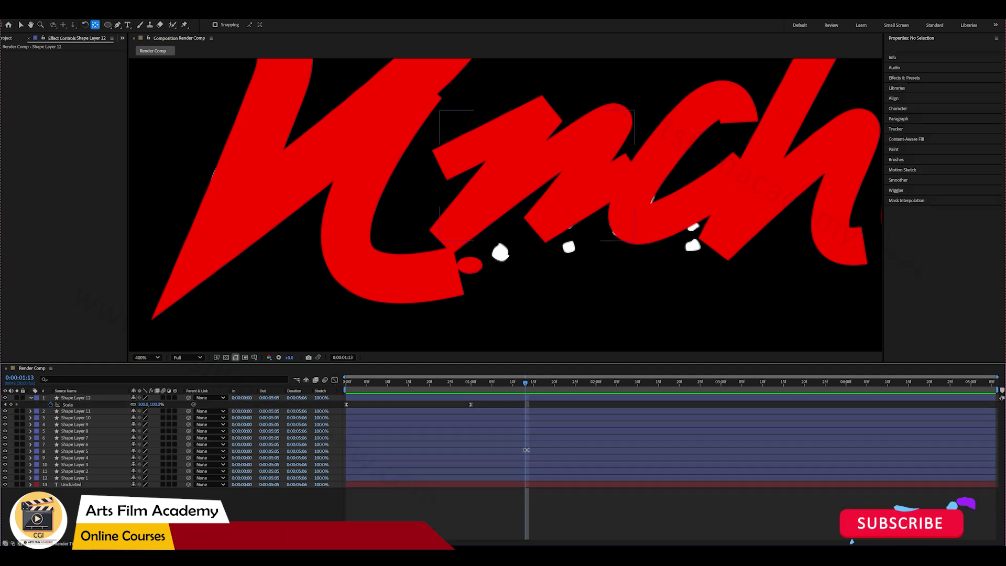
- Duplicate Shape Layer 12 and place the copy over the second ink dot after the U's tail
left_click(448, 397)
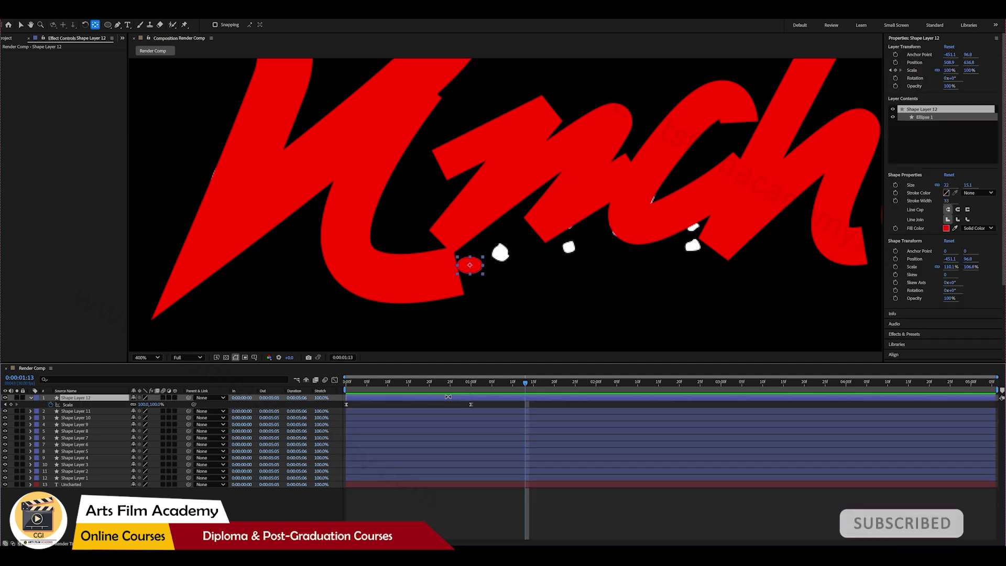
key("v")
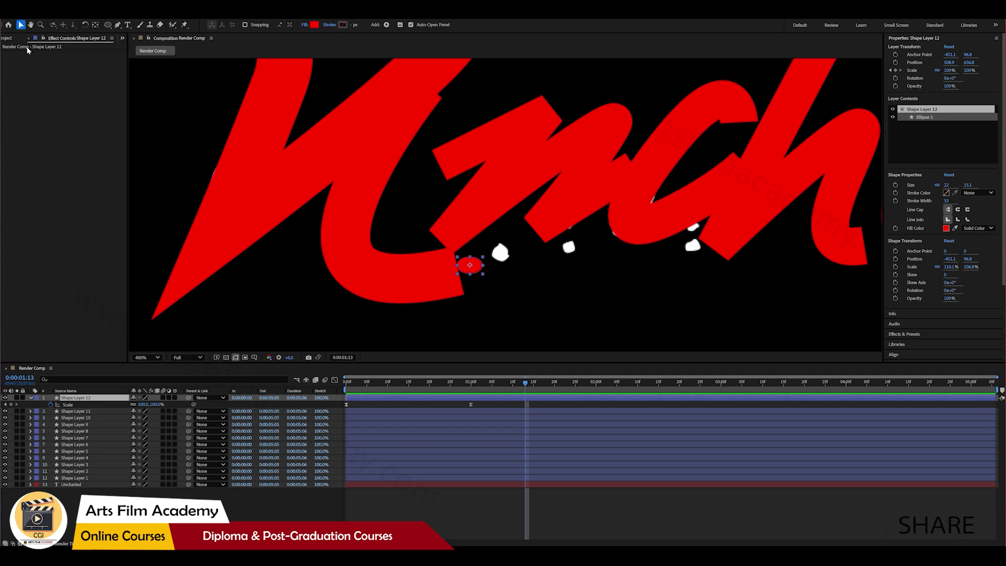
key("ctrl+d")
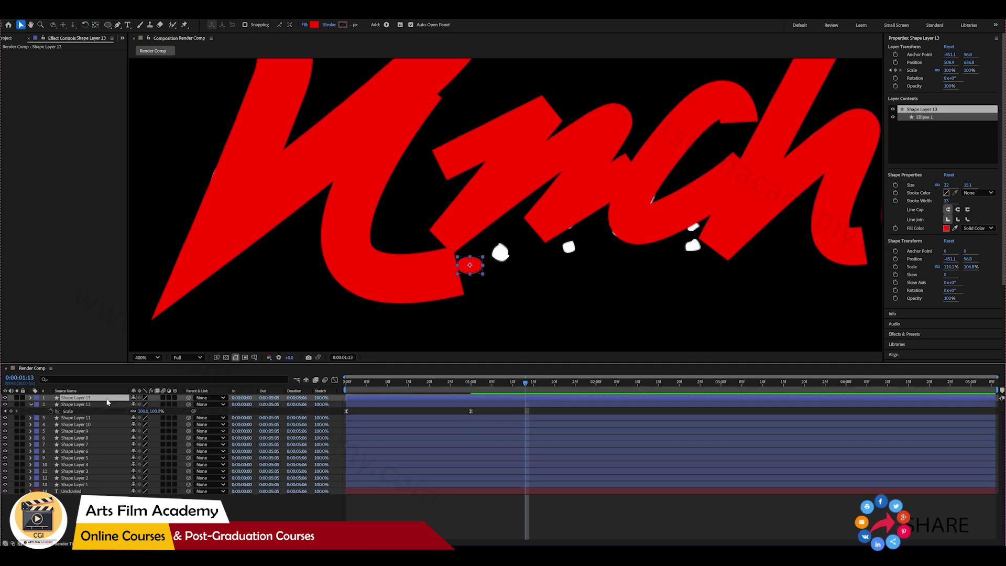
left_click_drag(478, 270, 509, 260)
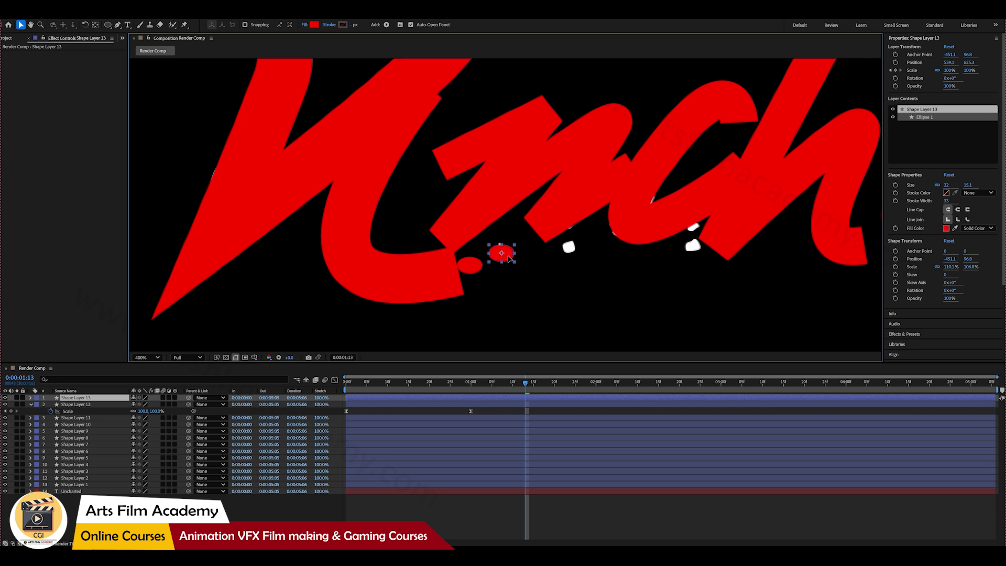
- Duplicate the ellipse layer for the remaining ink dots, fitting each copy over its dot, up to Shape Layer 18
key("ctrl+d")
left_click_drag(502, 253, 569, 245)
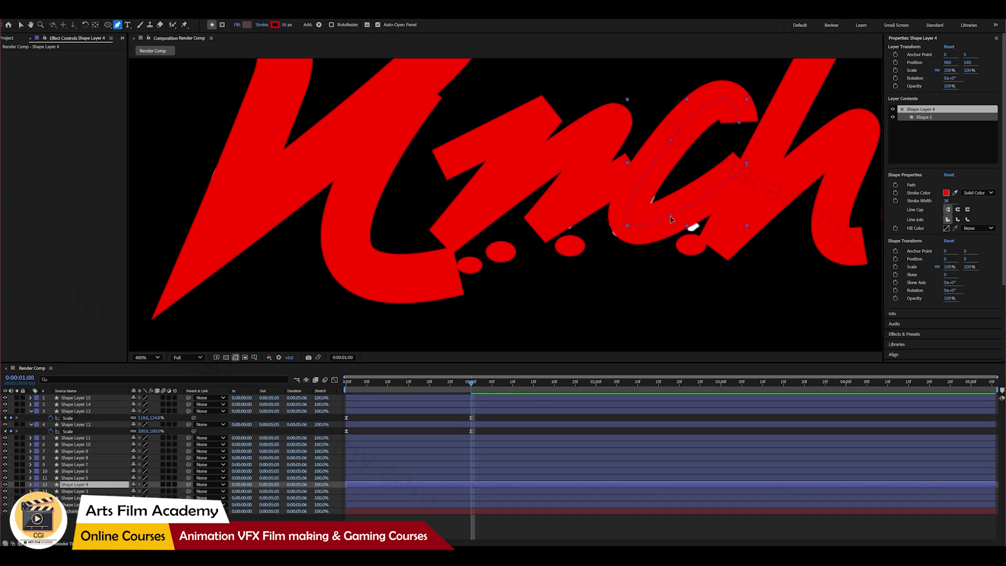
left_click(672, 217)
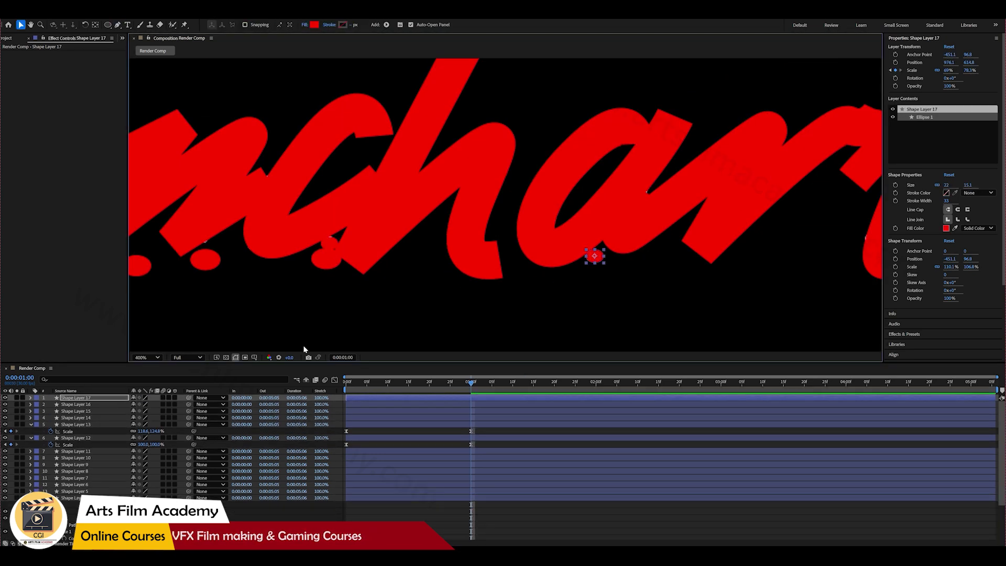
- Play the whole word from the first frame and examine the letter strokes and dot ellipses animating together
key("Home")
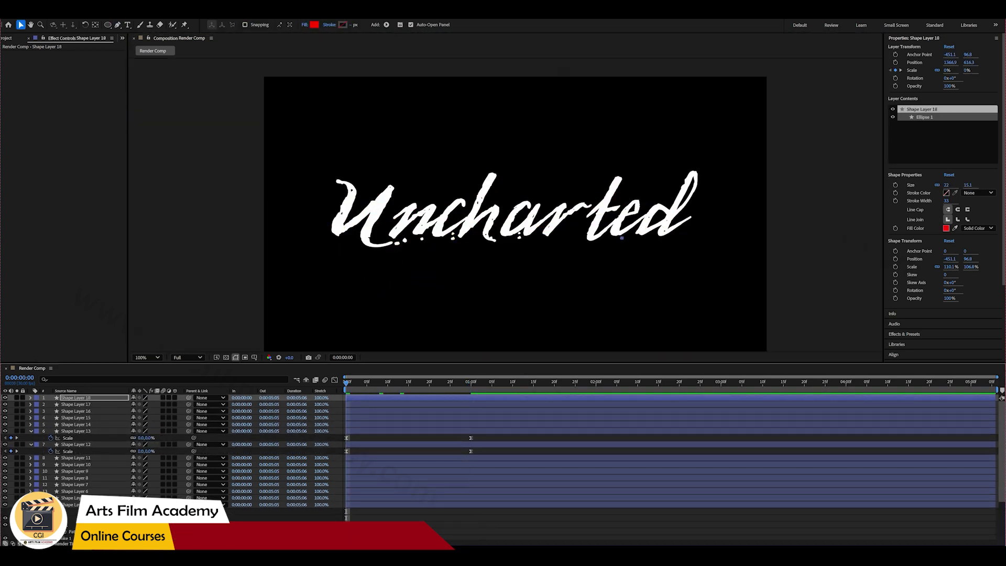
key("F2")
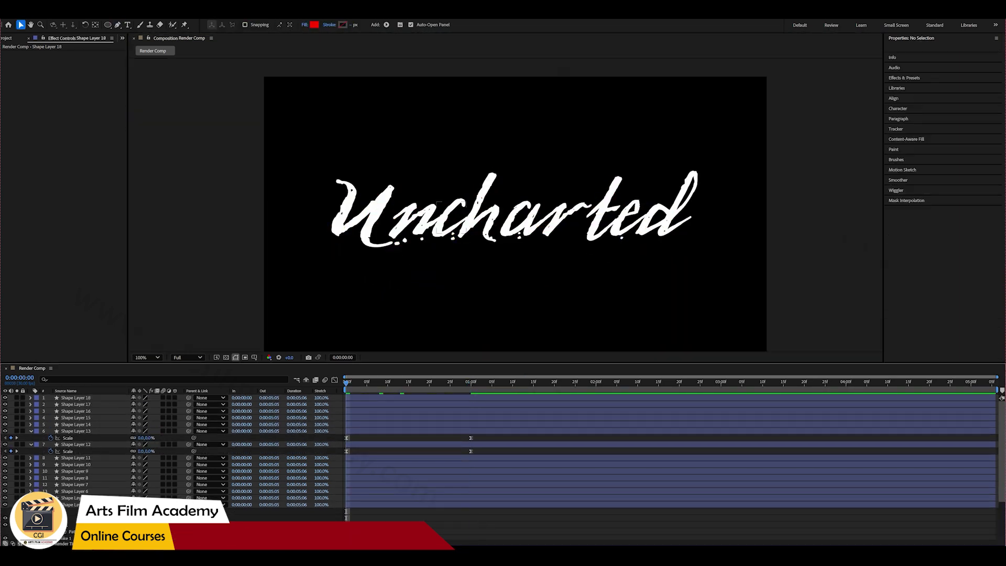
key("space")
key("space")
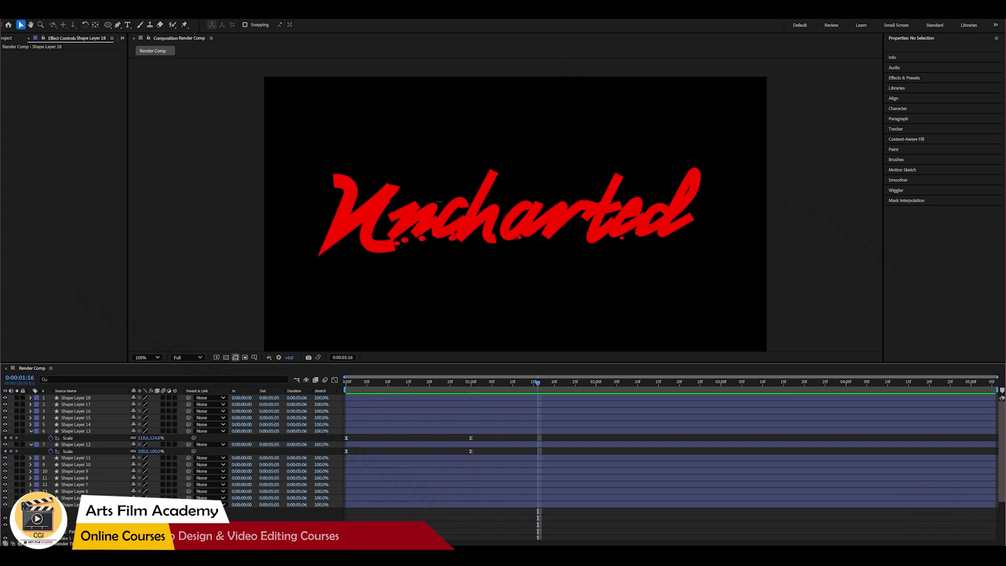
- Collapse Shape Layers 12 and 13, and stagger Shape Layers 2 to 7 in writing order, with Shape Layer 7 starting at 0:00:01:06
left_click(30, 444)
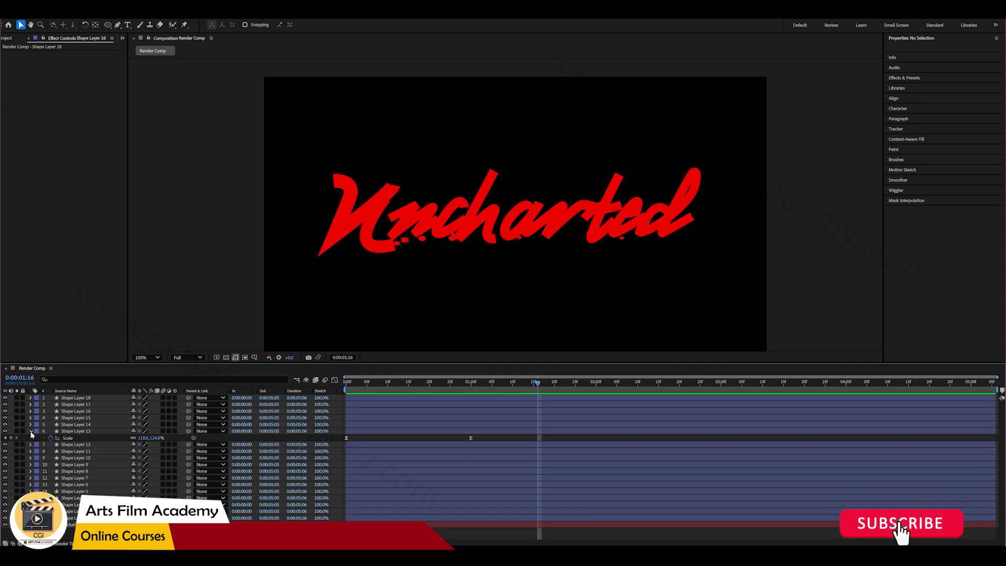
left_click(30, 431)
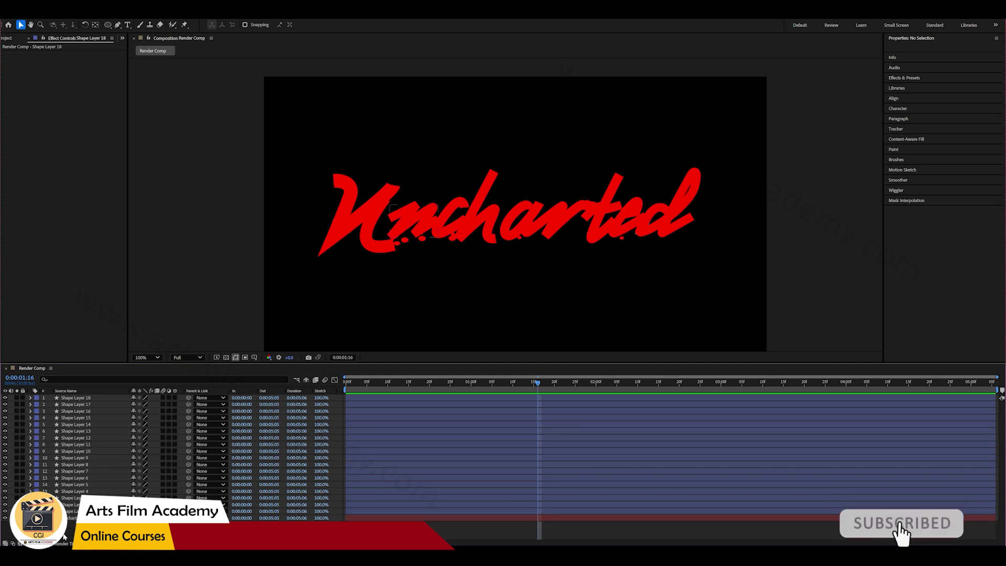
left_click(69, 511)
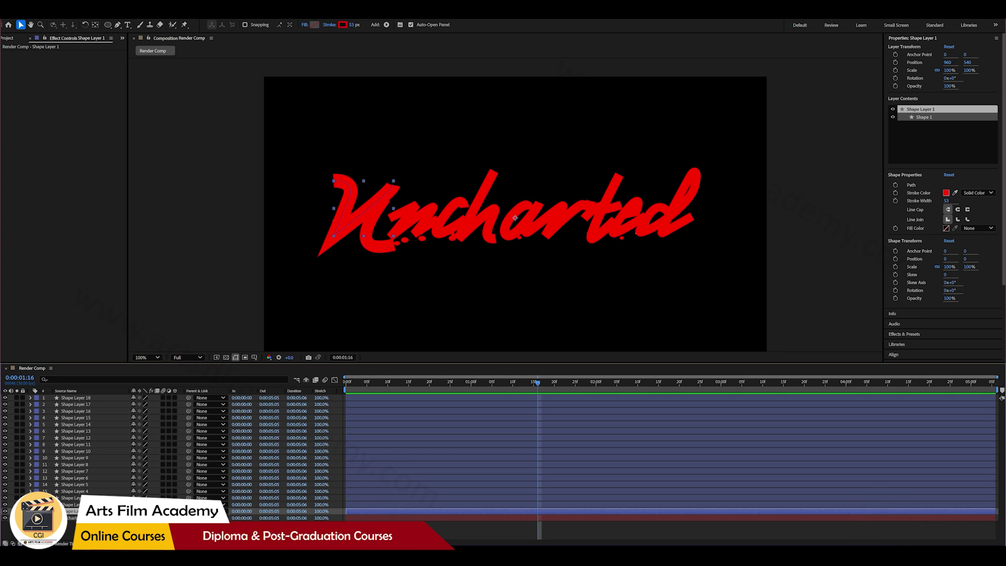
left_click(69, 505)
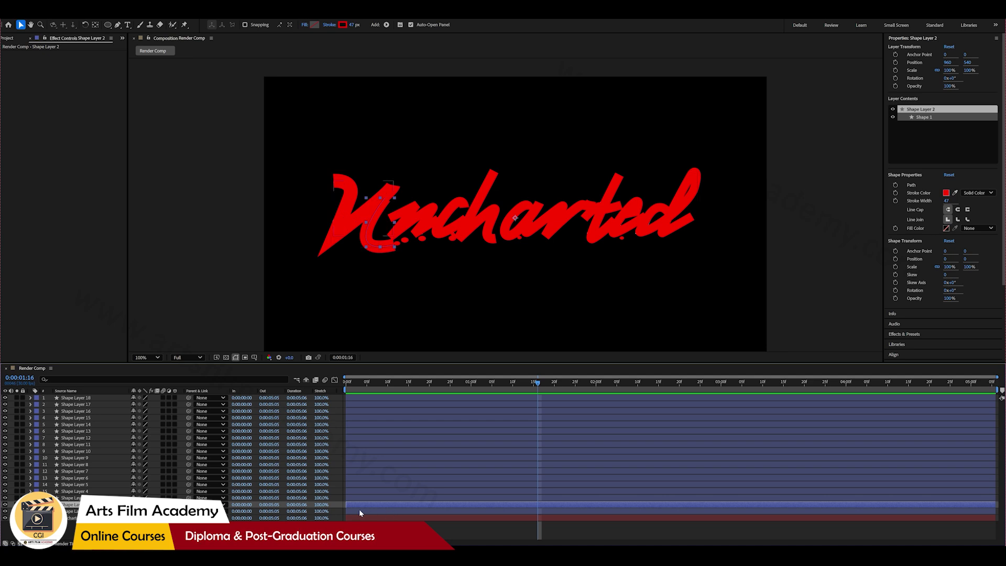
left_click_drag(359, 505, 441, 491)
left_click_drag(367, 484, 503, 478)
left_click_drag(364, 472, 512, 472)
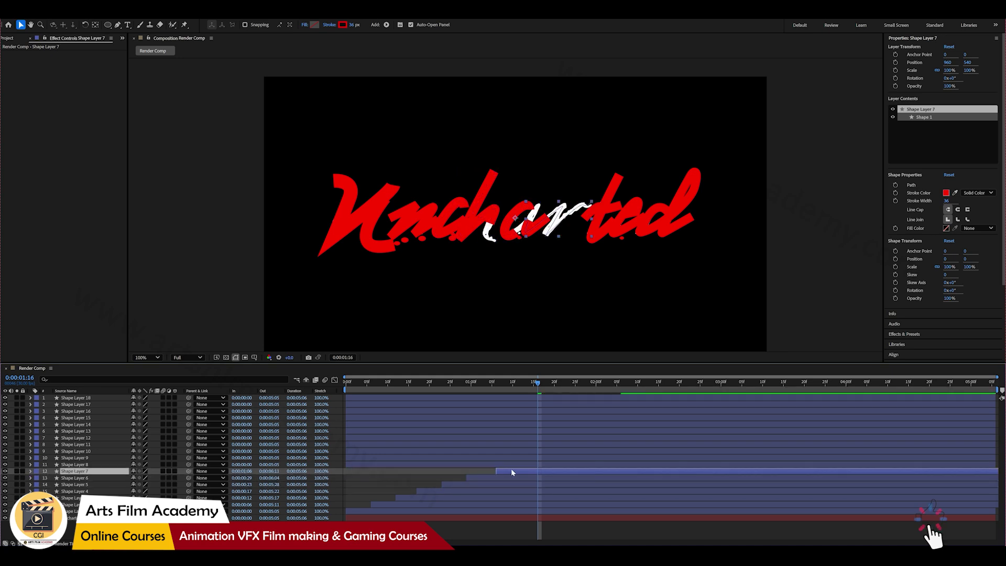
- Continue the stagger for Shape Layers 8 to 18, starting Shape Layer 8 at 0:00:01:11 and Shape Layer 18 at 0:00:03:18
left_click(389, 458, "shift")
left_click_drag(389, 458, 596, 458)
left_click_drag(618, 445, 650, 438)
left_click_drag(655, 431, 677, 431)
left_click_drag(676, 425, 734, 417)
left_click_drag(730, 411, 763, 411)
left_click_drag(550, 405, 800, 404)
left_click_drag(524, 398, 802, 398)
- Play the staggered reveal from the first frame and examine the order of the letter strokes and dots
key("Home")
left_click(800, 299)
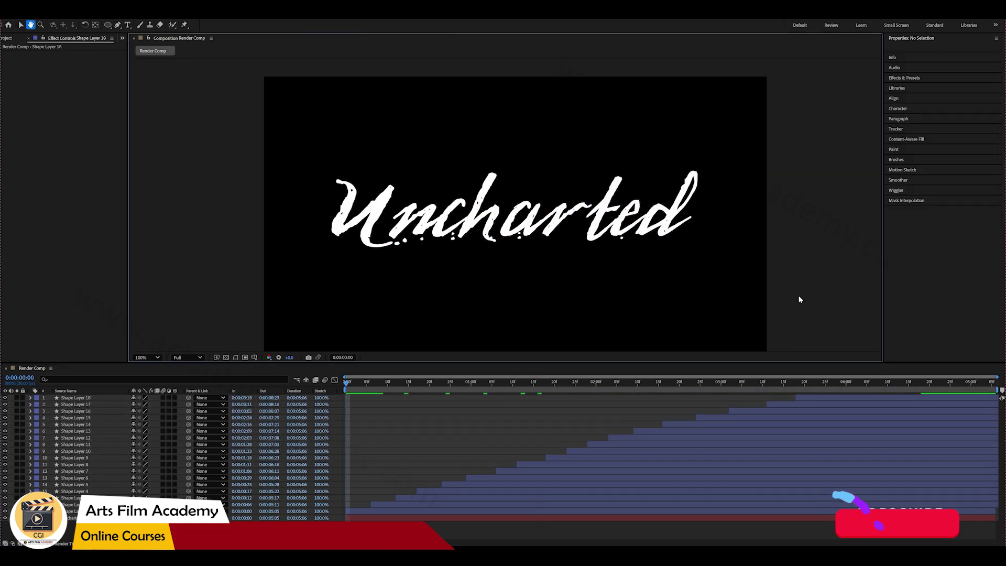
key("space")
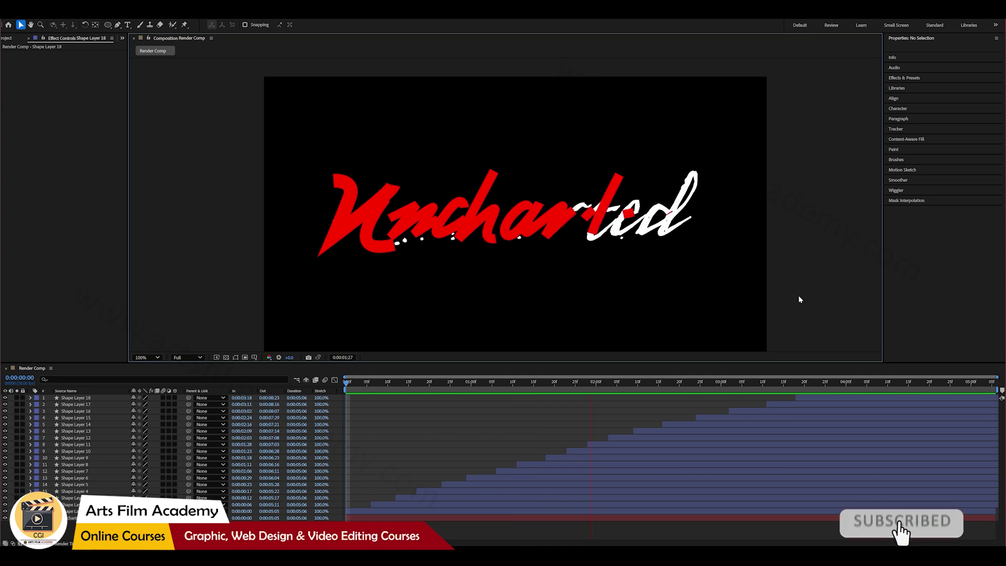
key("space")
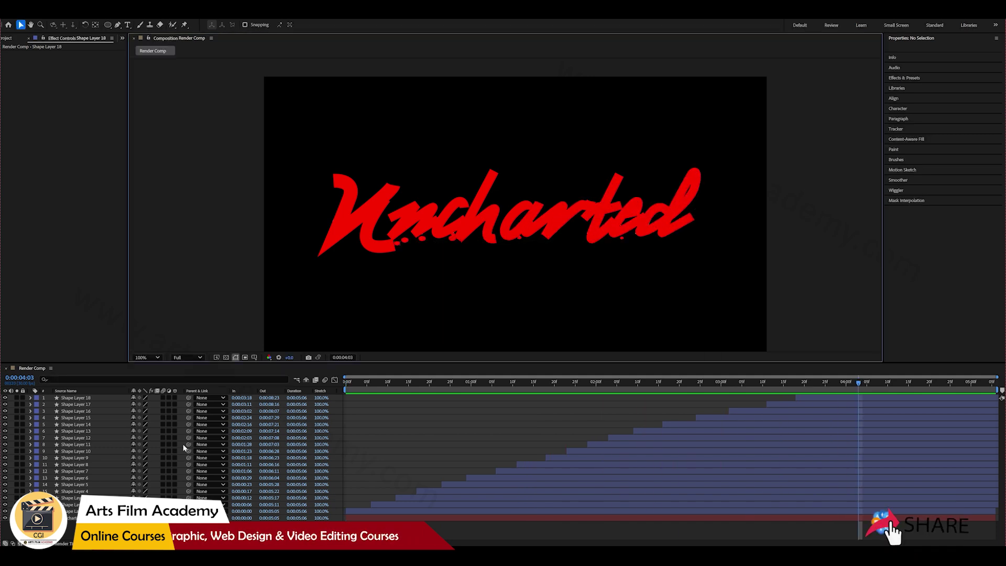
- Pre-compose Shape Layers 1 to 18 as "Trimpath animation comp", moving all attributes and adjusting duration to the layers, and preview from the first frame
left_click(73, 511)
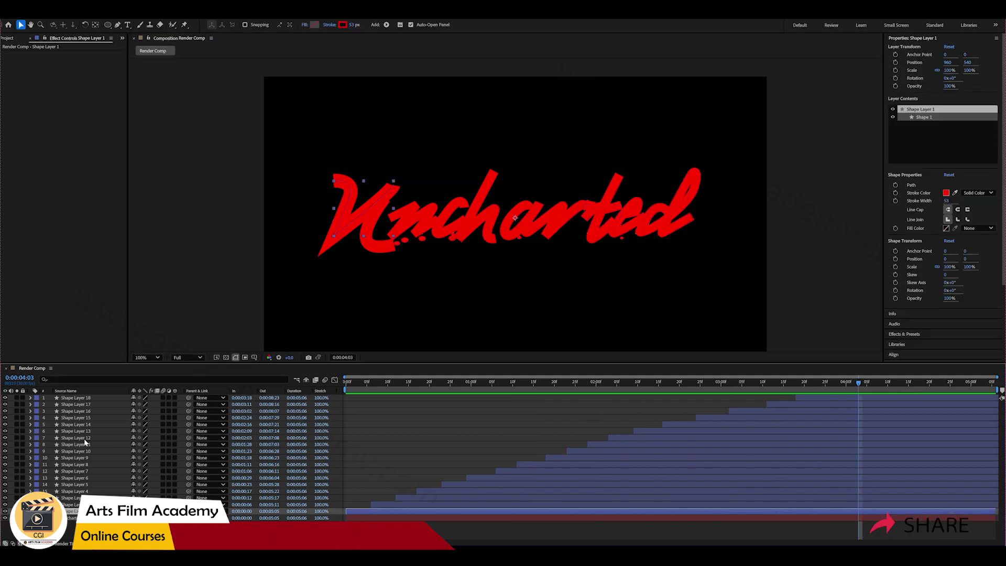
left_click(82, 399, "shift")
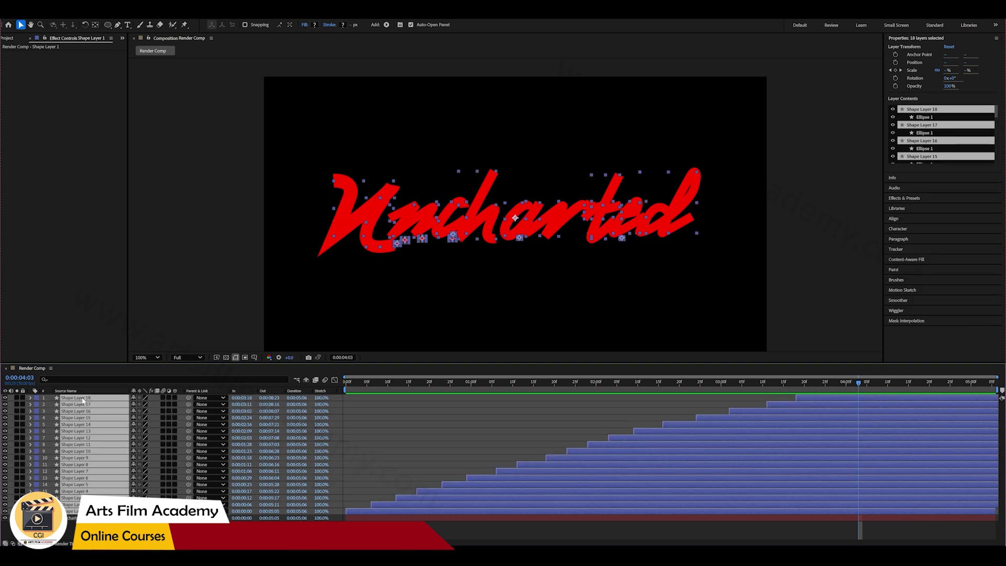
right_click(85, 465)
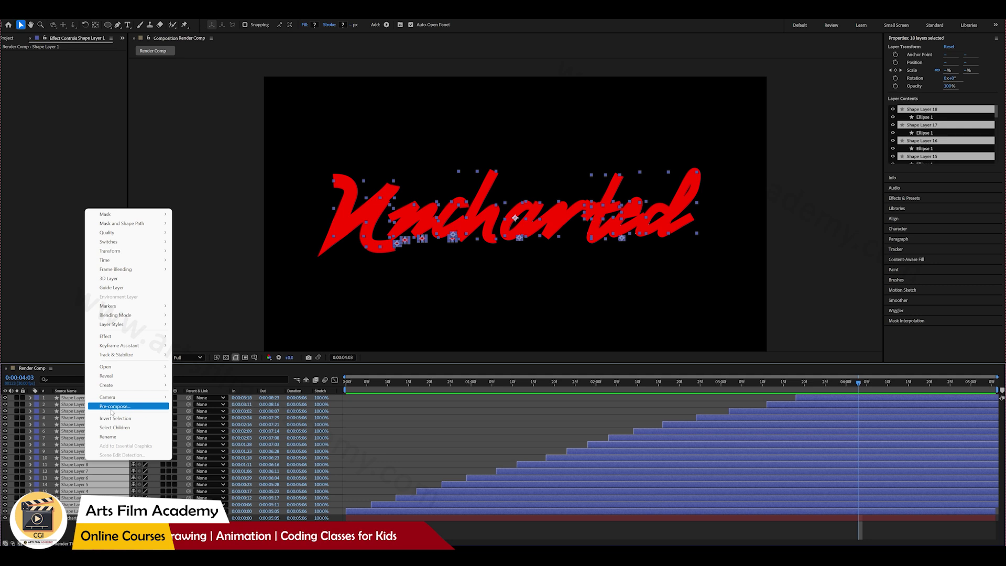
key("Escape")
key("ctrl+shift+c")
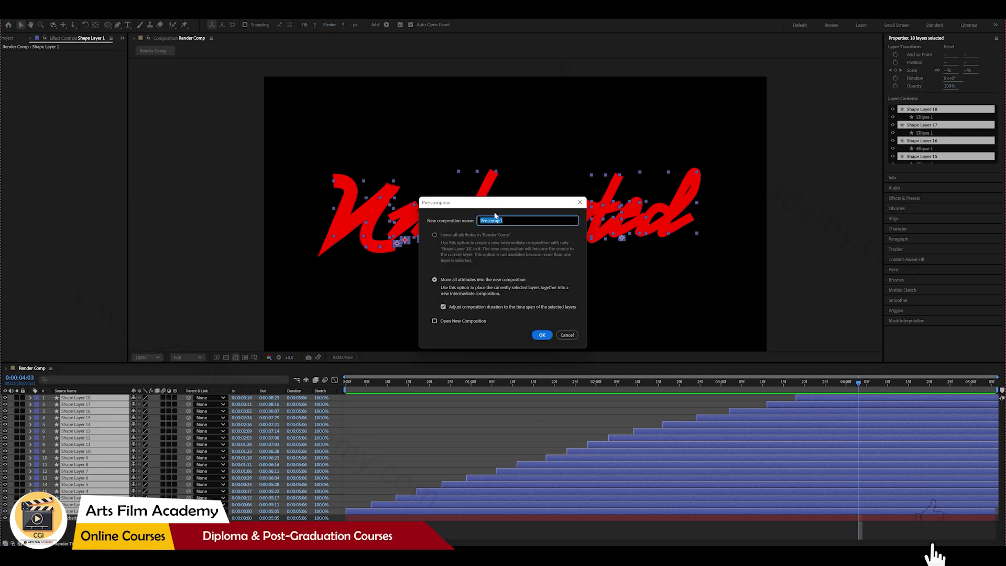
type("Tri")
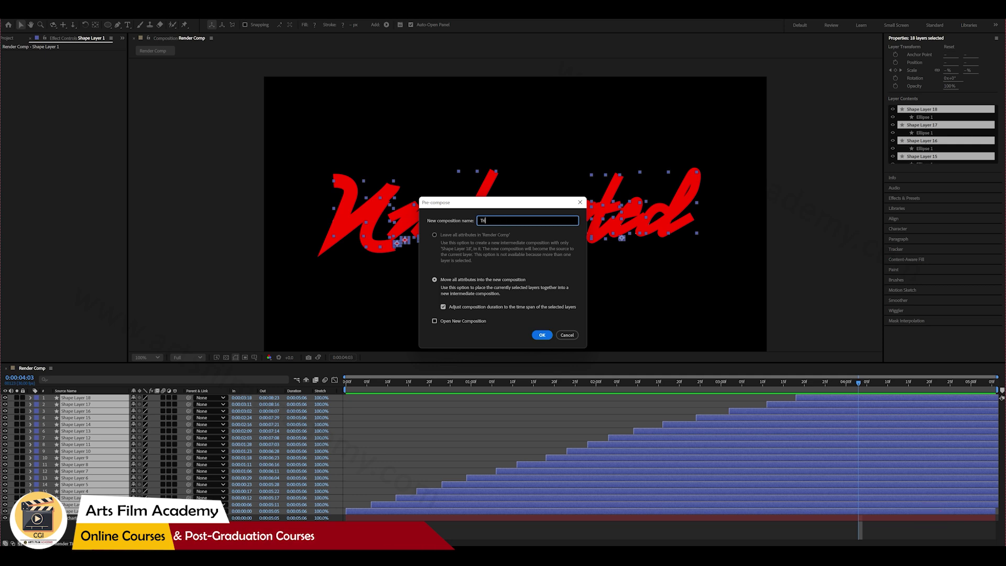
type("mpath animation comp")
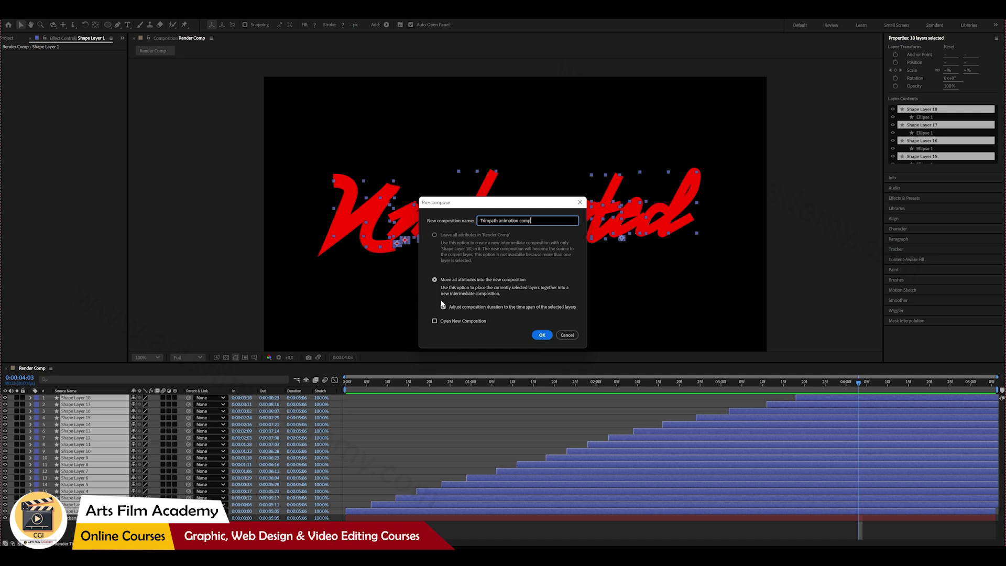
left_click(542, 337)
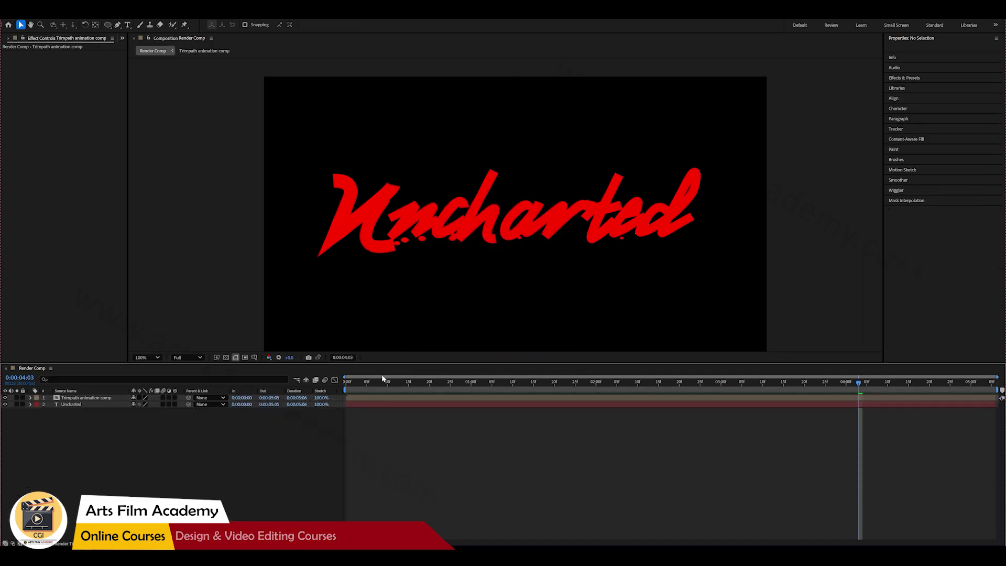
left_click(346, 381)
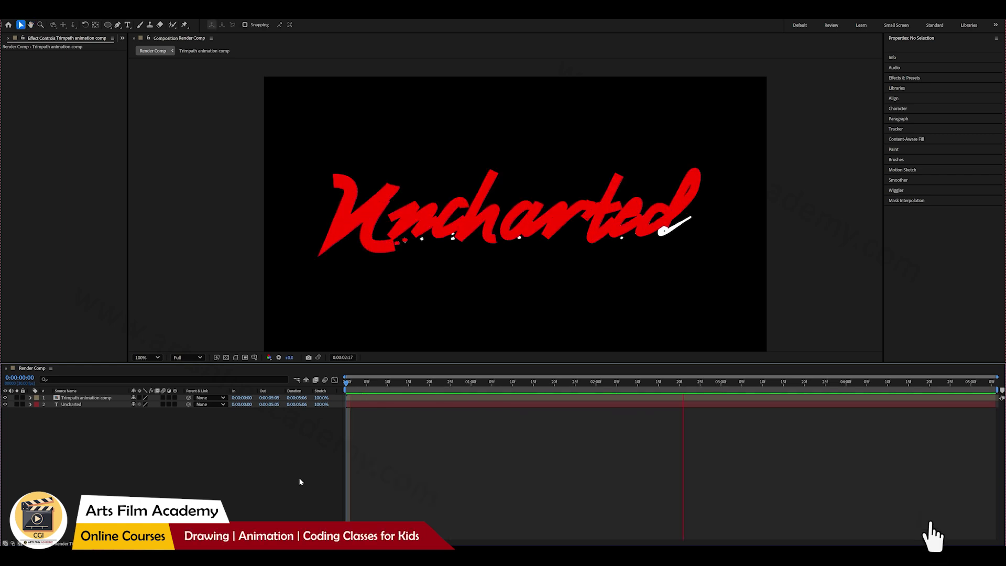
- Stop the preview, list the project's compositions, and open Trimpath animation comp to examine its staggered shape layers before returning to Render Comp
key("space")
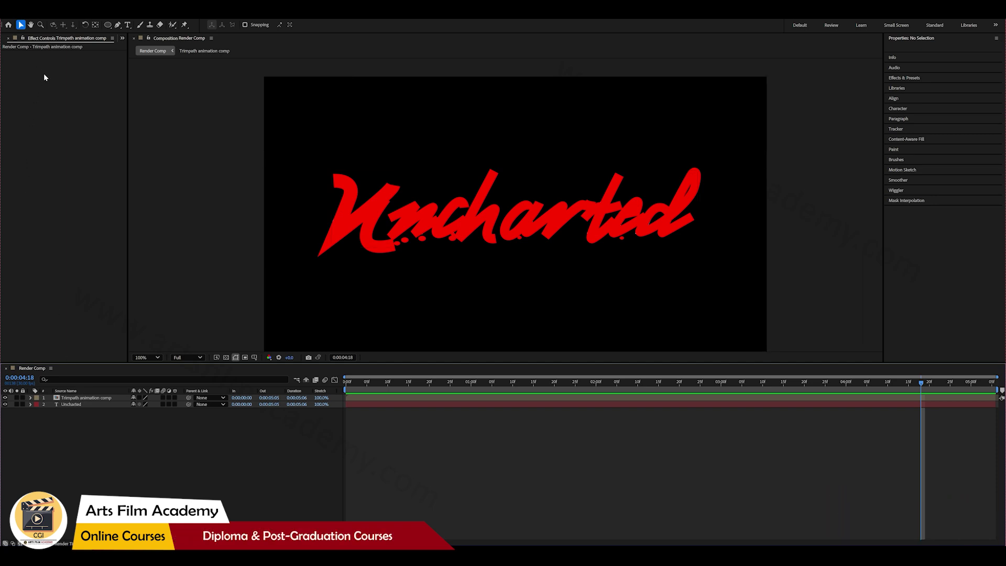
left_click(122, 39)
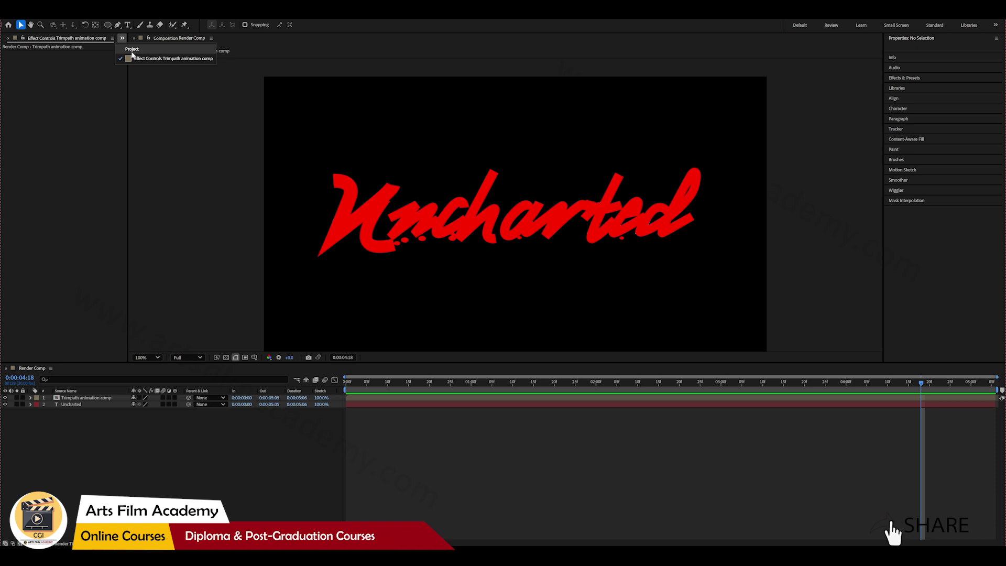
left_click(131, 55)
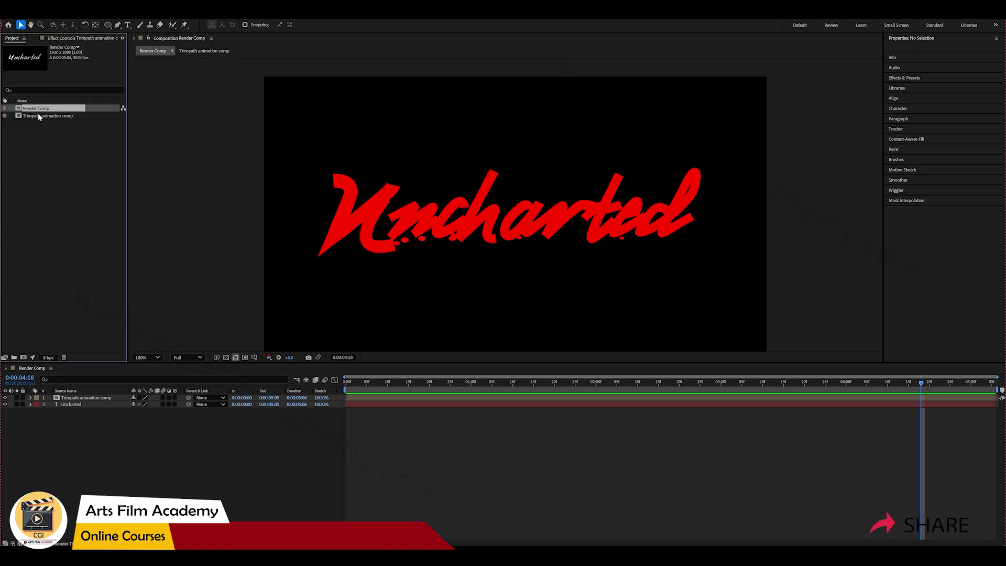
left_click(73, 400)
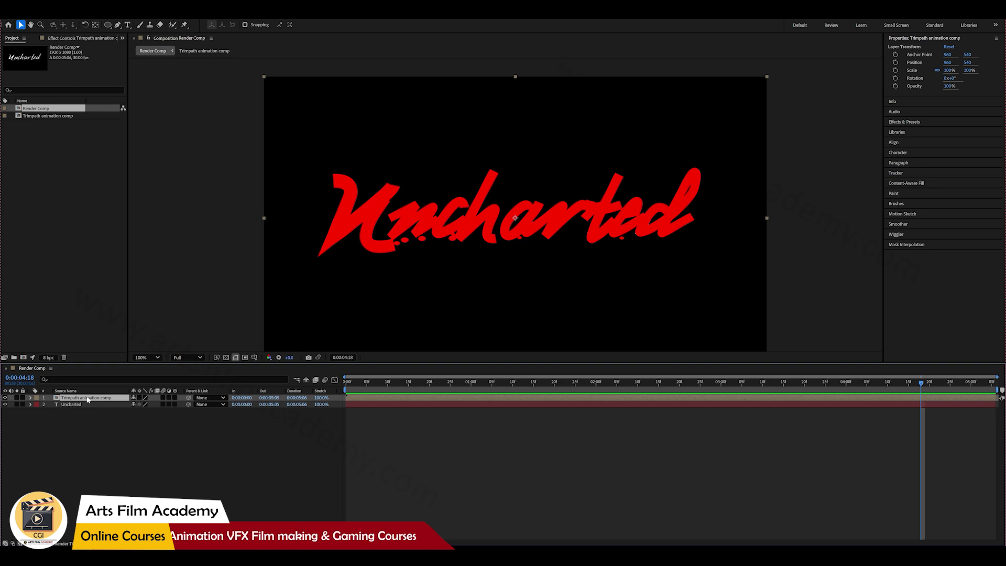
double_click(88, 398)
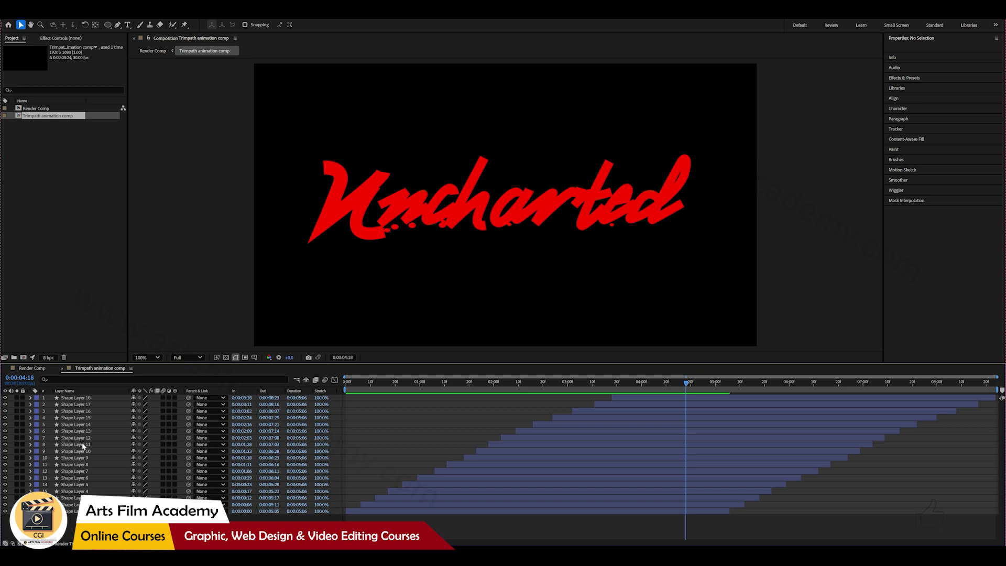
left_click(62, 369)
left_click(105, 445)
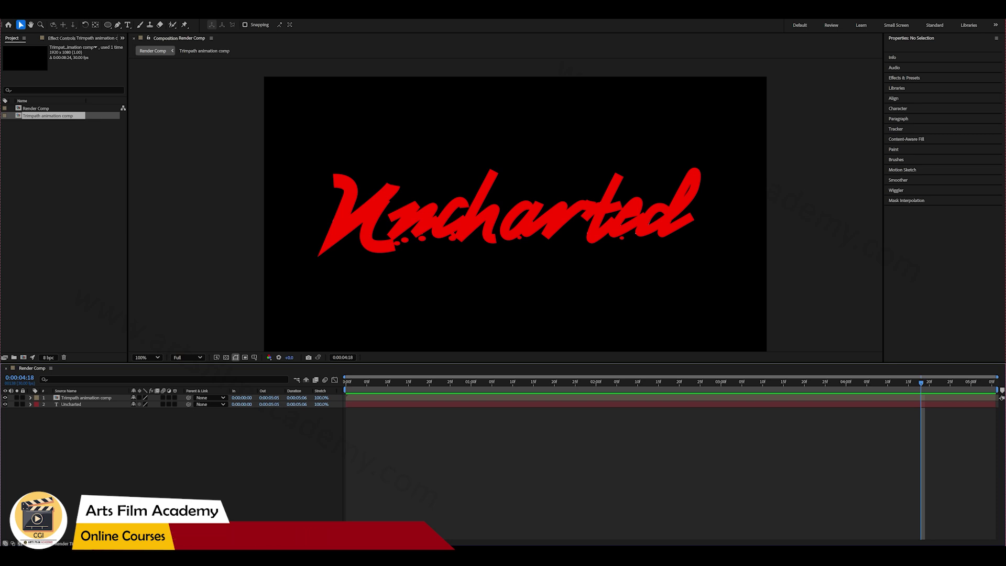
- Set Trimpath animation comp as the track matte of the Uncharted text layer and preview the reveal from the first frame
key("F4")
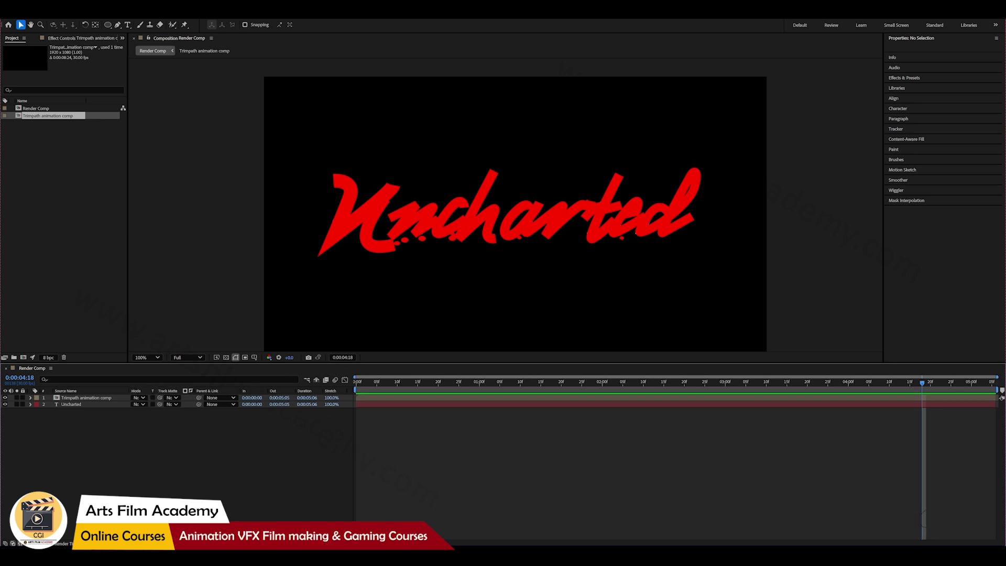
left_click(170, 399)
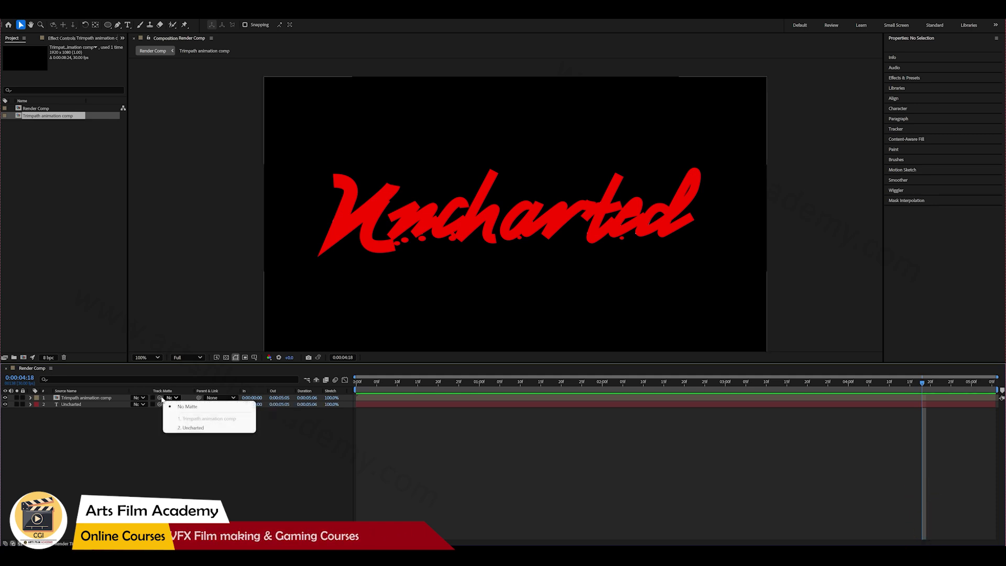
left_click(77, 404)
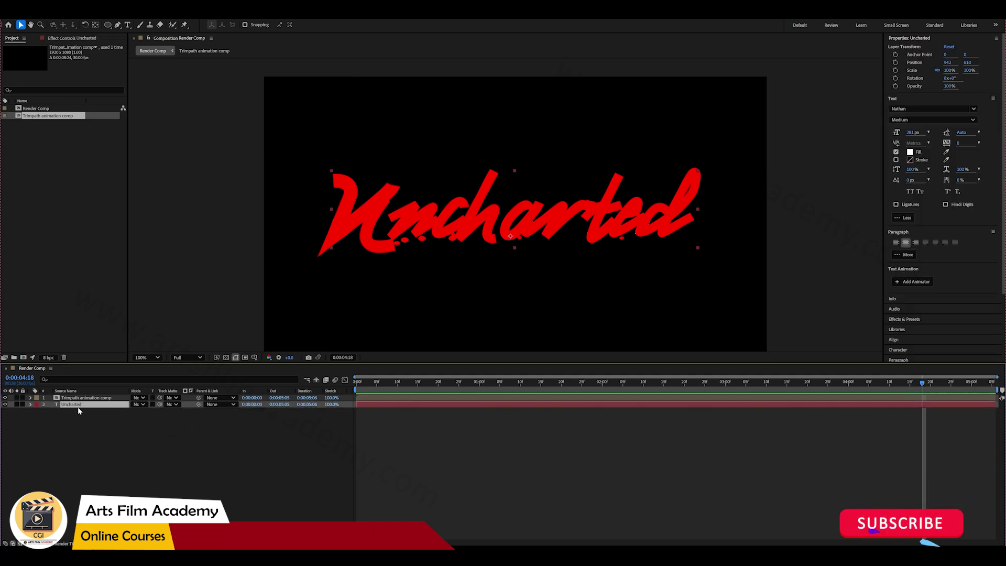
left_click(171, 404)
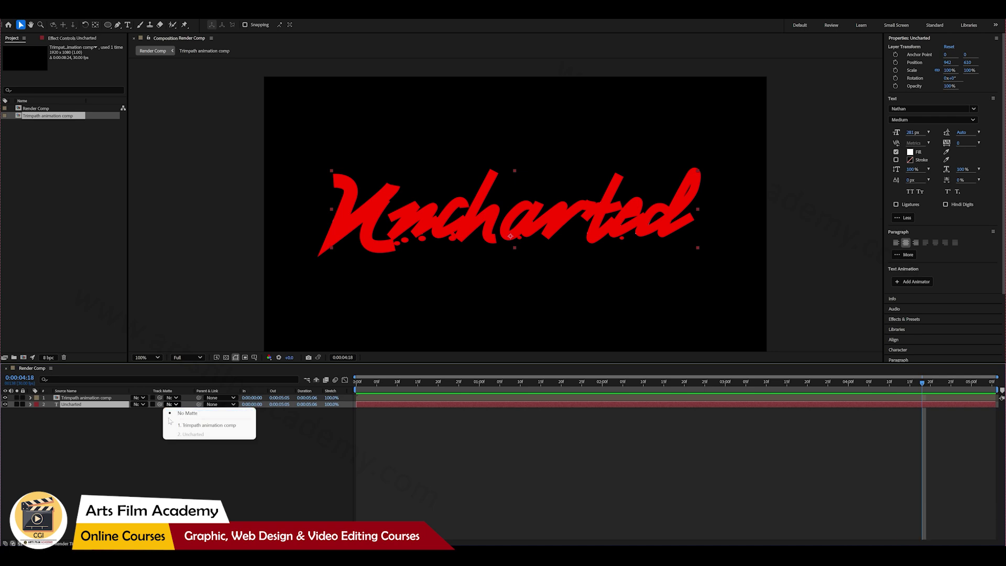
left_click(197, 423)
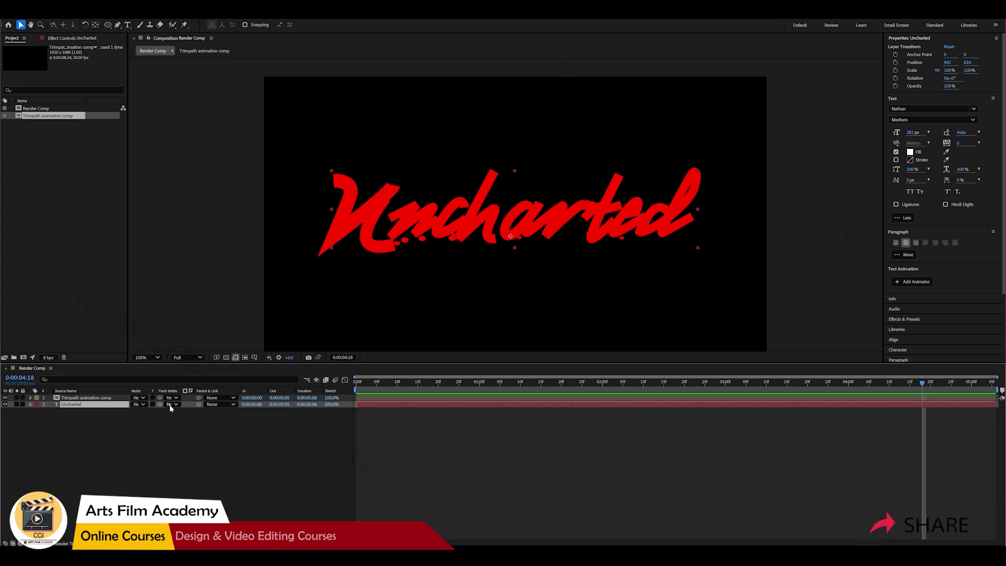
left_click(171, 404)
left_click(181, 423)
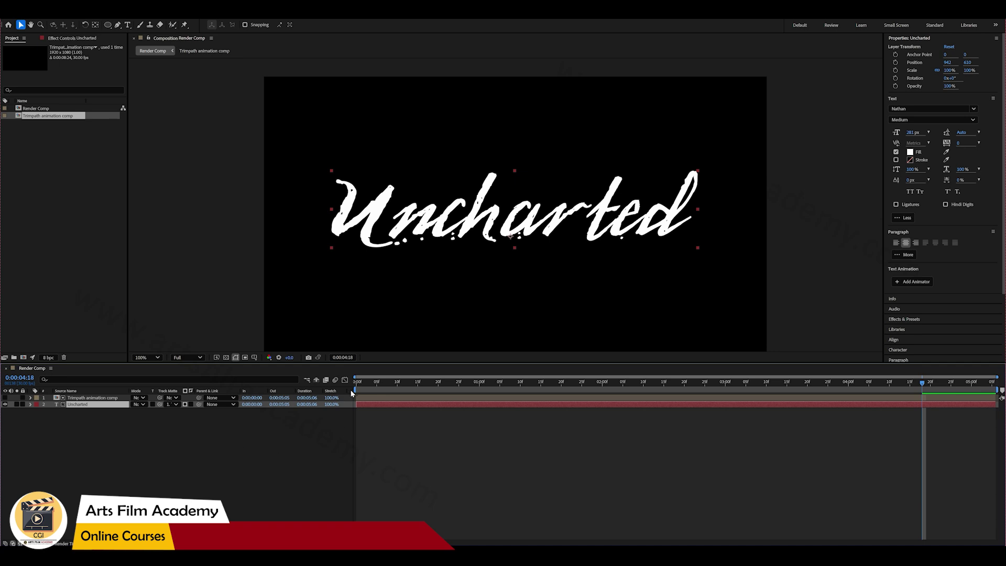
left_click_drag(364, 382, 335, 386)
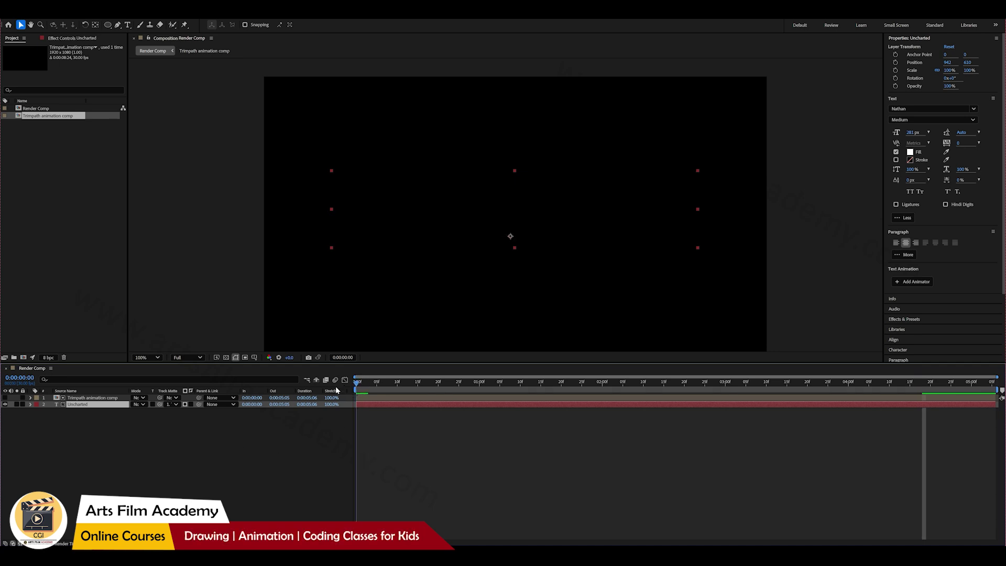
left_click(223, 460)
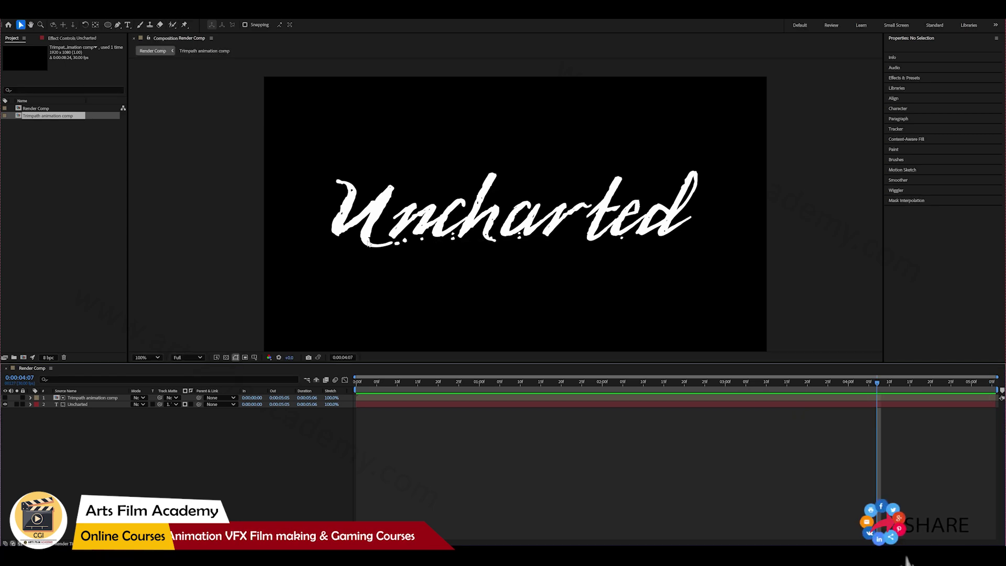
- From File Explorer's Video tutorial folder, add the wallpapersden.com_uncharted-4k_3840x2160 image to Render Comp as the layer beneath the Uncharted text
key("alt+Tab")
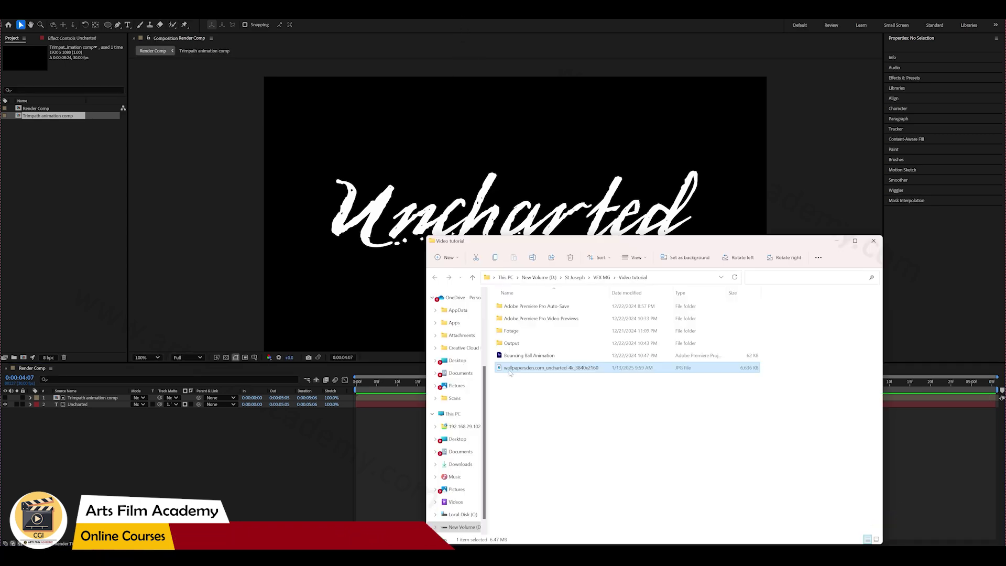
left_click_drag(510, 372, 256, 442)
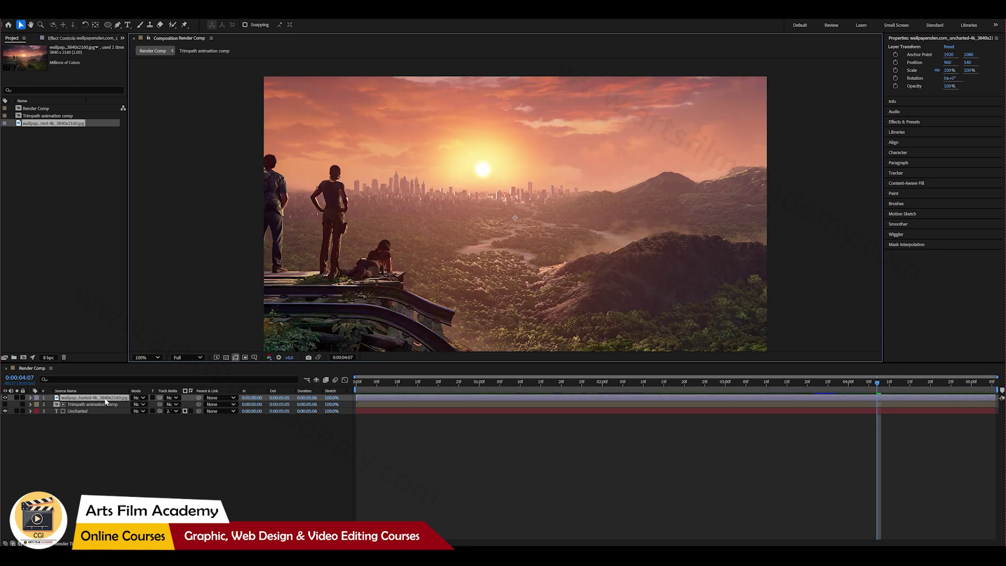
left_click_drag(106, 406, 104, 429)
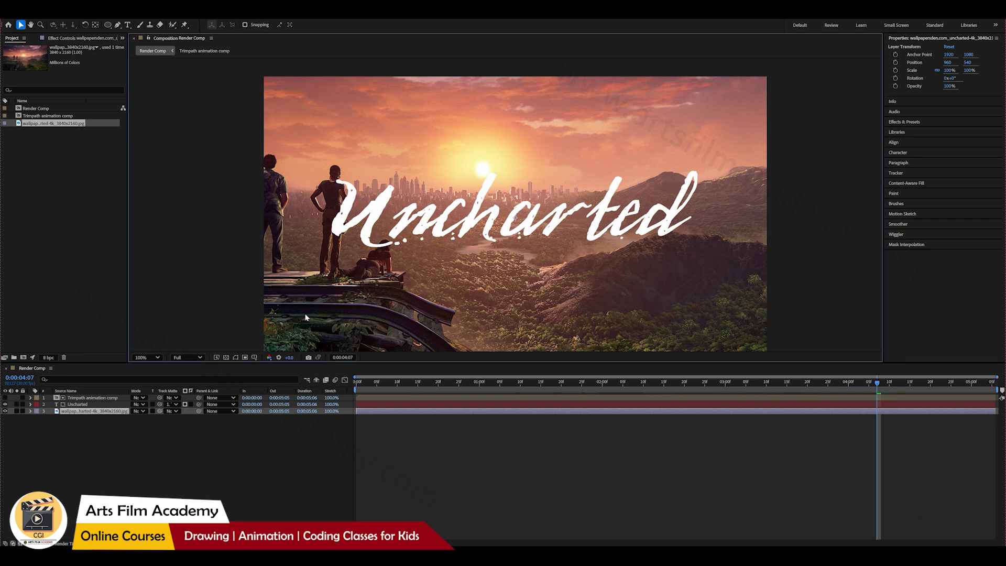
- Scale the wallpaper image layer to 50% so it fits the composition frame, and deselect it
key("comma")
key("comma")
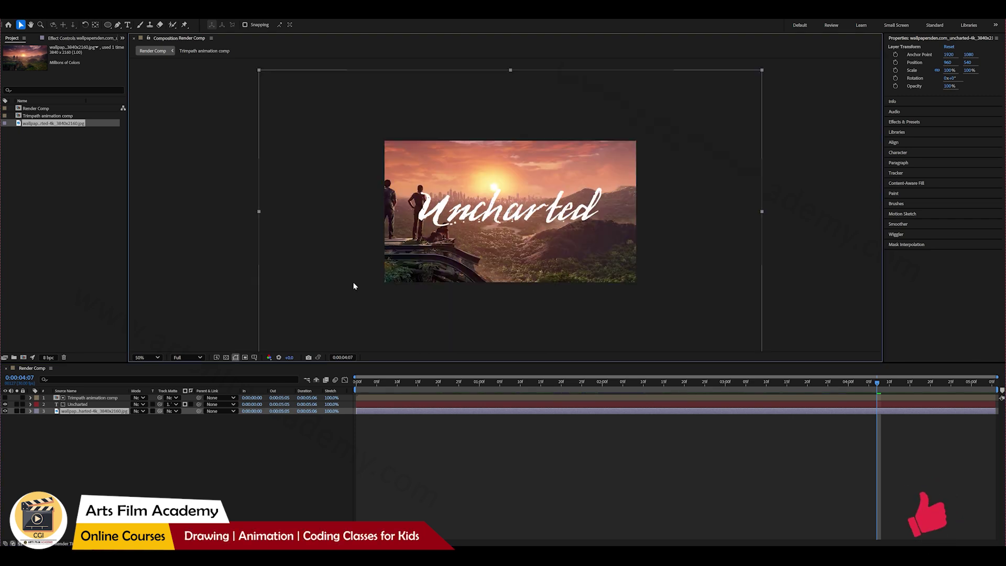
key("period")
key("period")
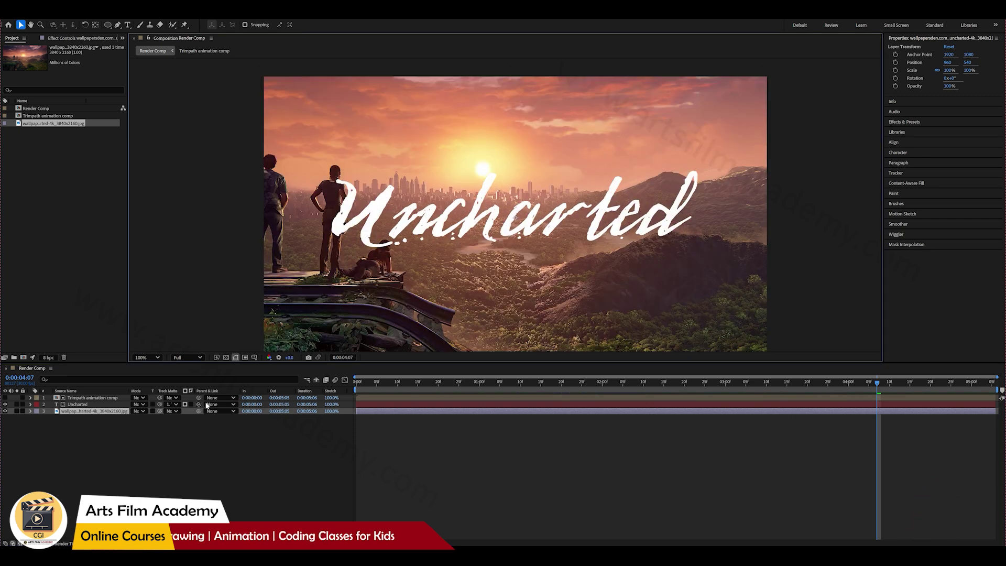
key("s")
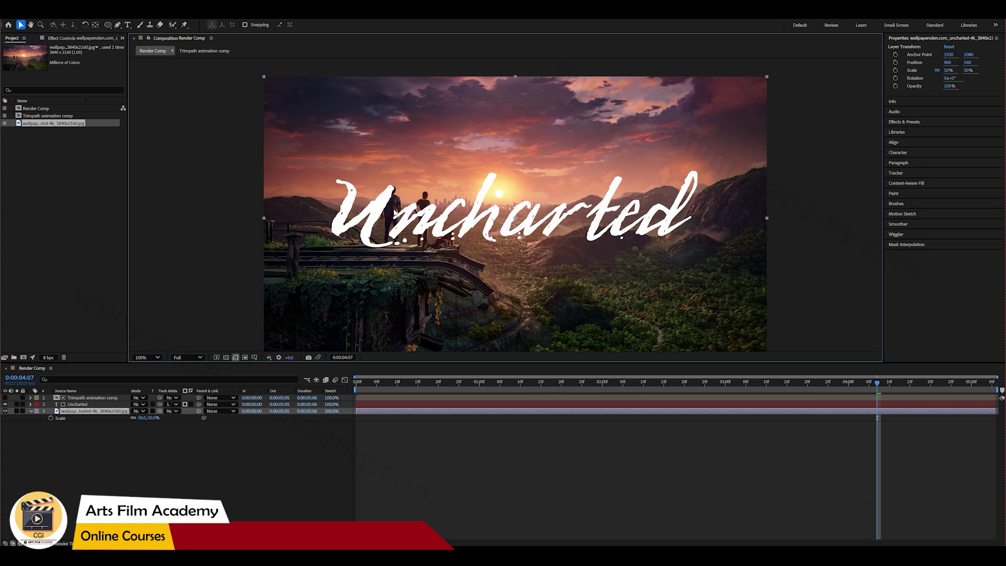
left_click(169, 491)
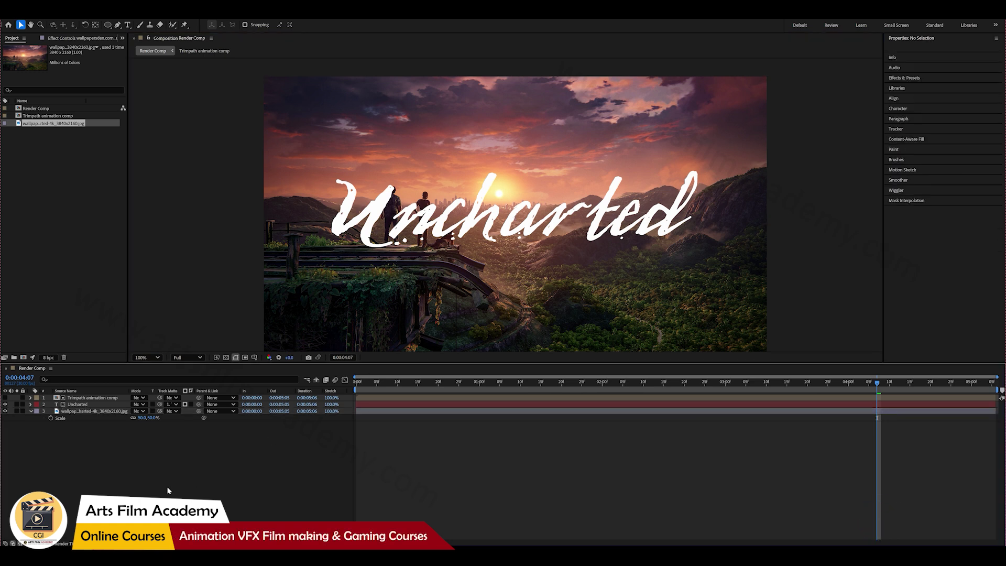